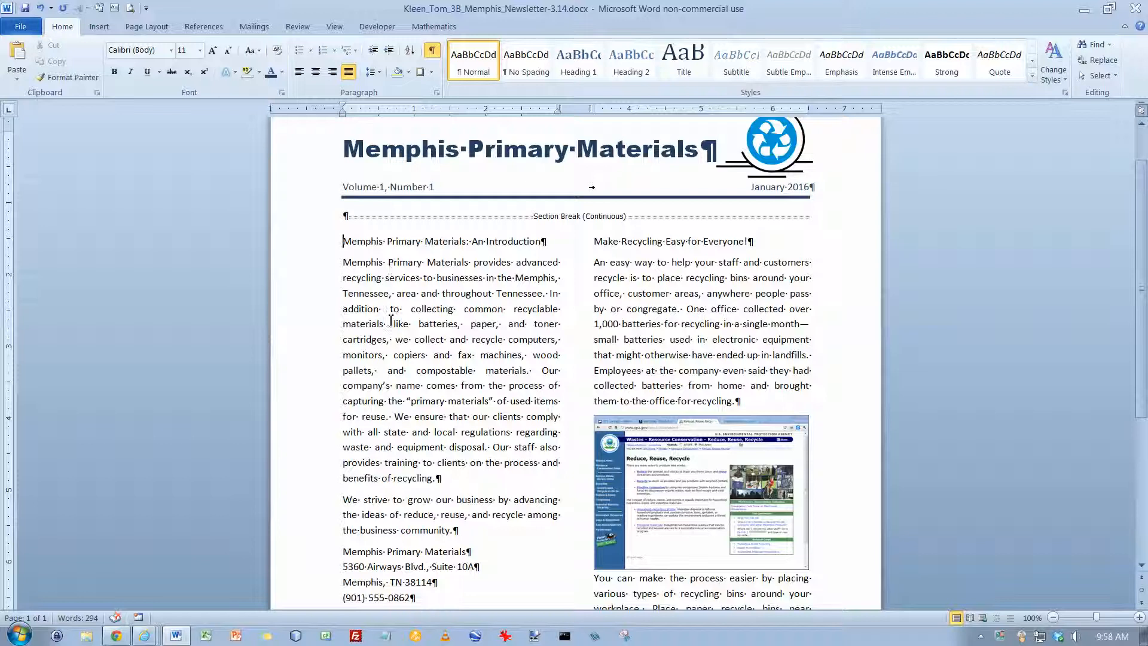
Format the heading "Memphis Primary Materials: An Introduction" in the darkest blue accent theme color, bold, at 18 pt
click(331, 247)
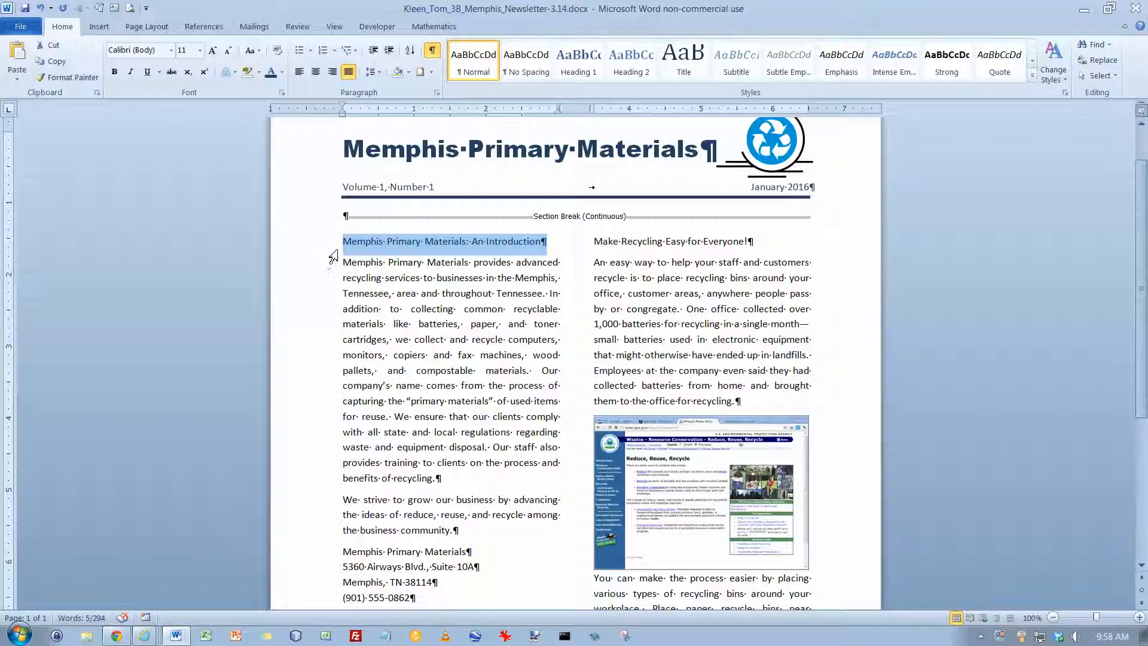
click(283, 73)
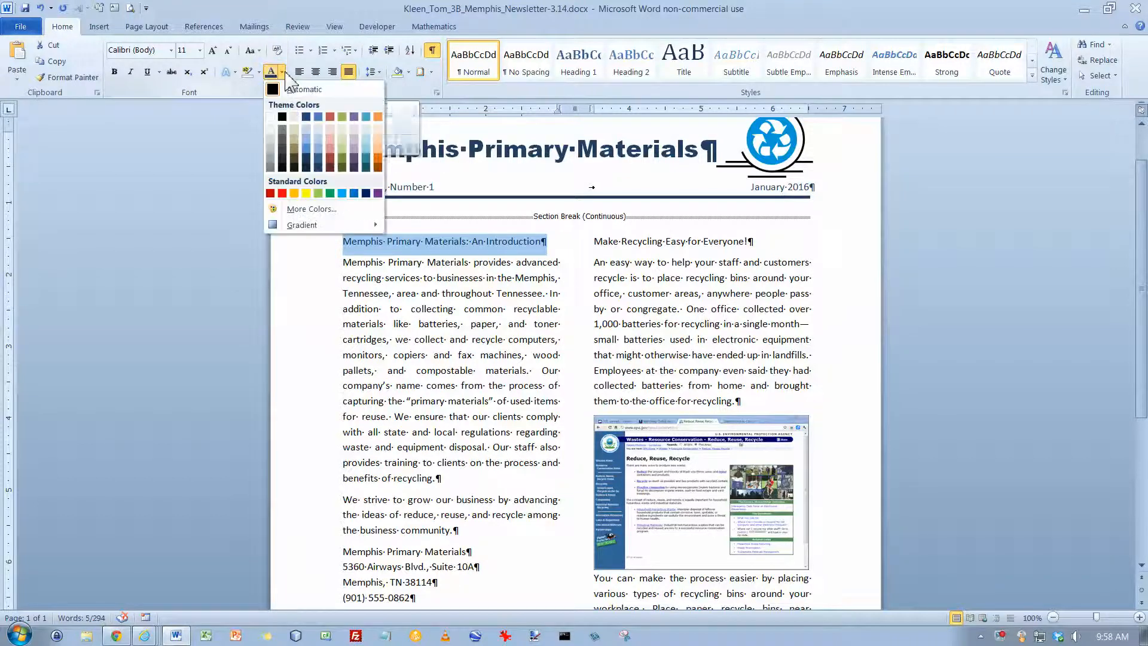
click(318, 167)
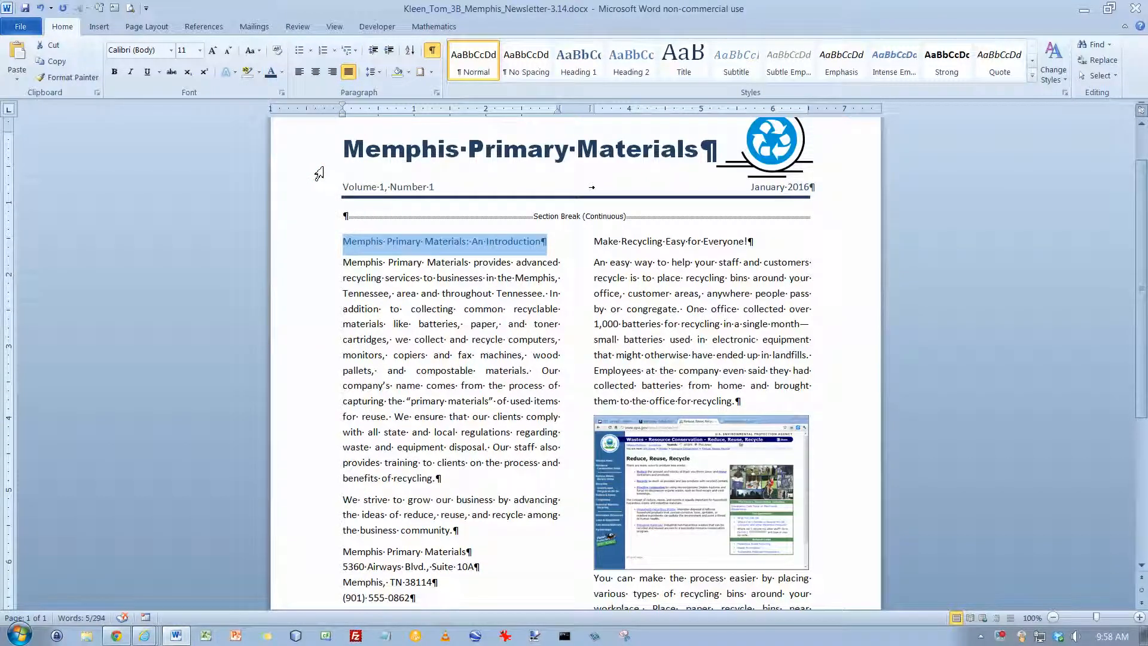
click(114, 72)
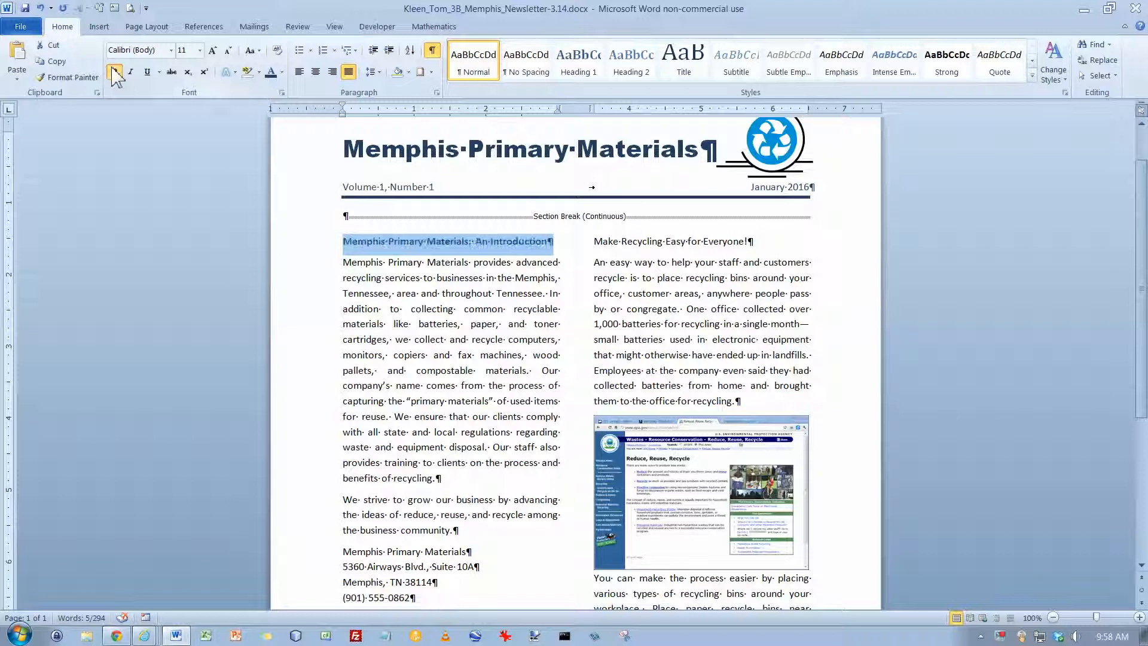
click(200, 50)
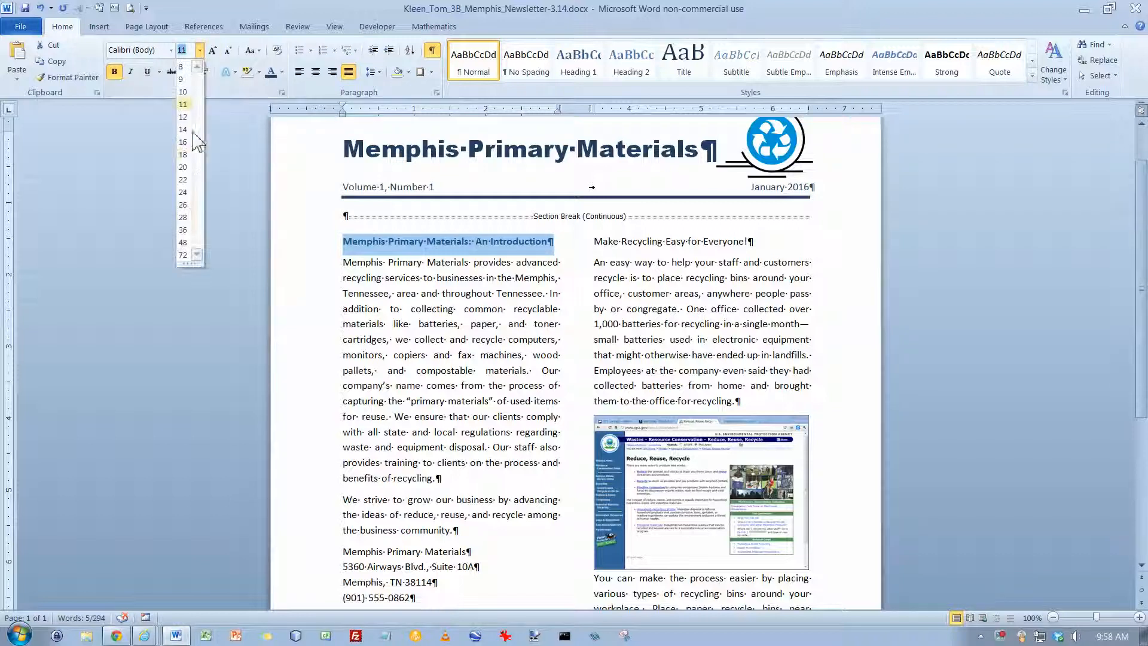
click(186, 154)
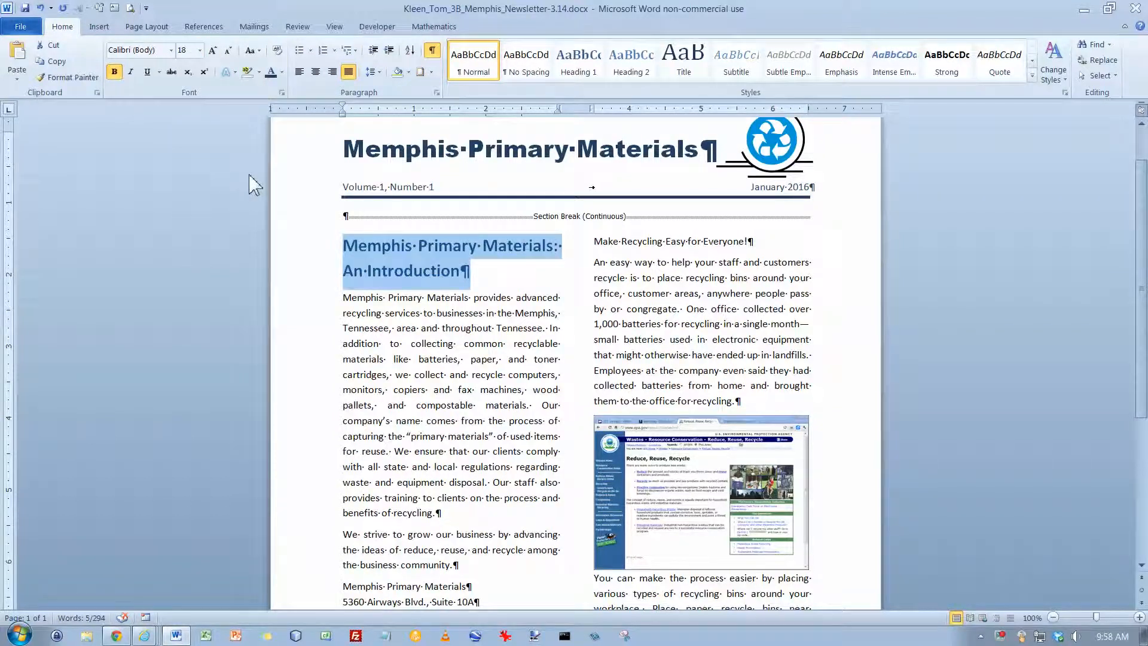
Apply the Small caps effect to the "Memphis Primary Materials: An Introduction" heading and center it in its column
click(236, 72)
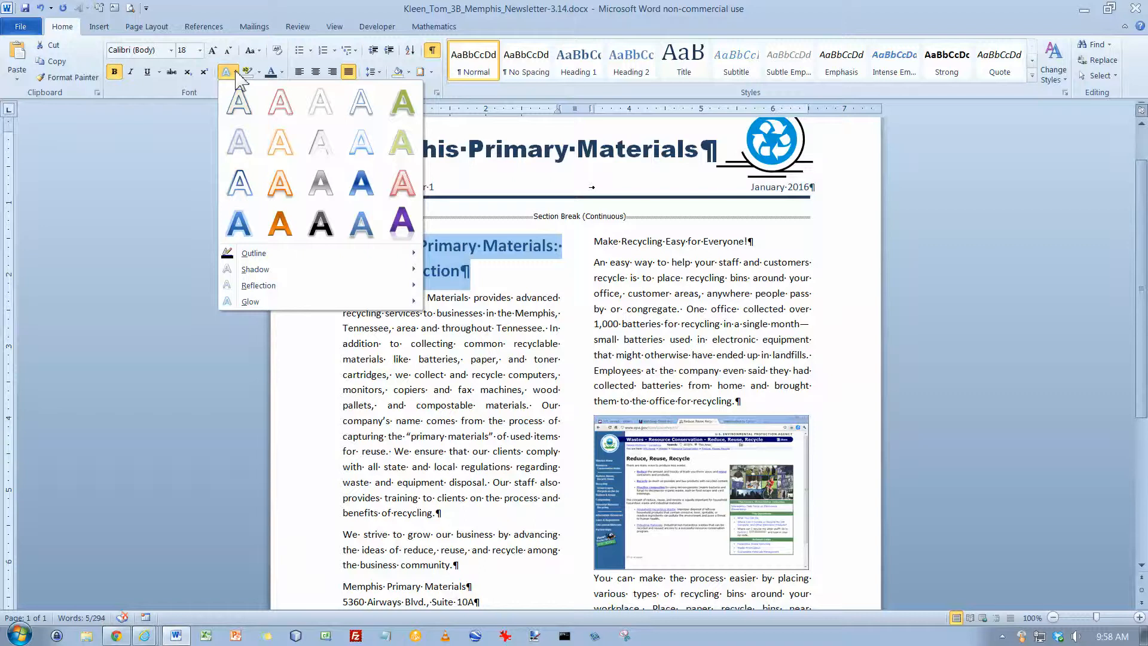
click(237, 73)
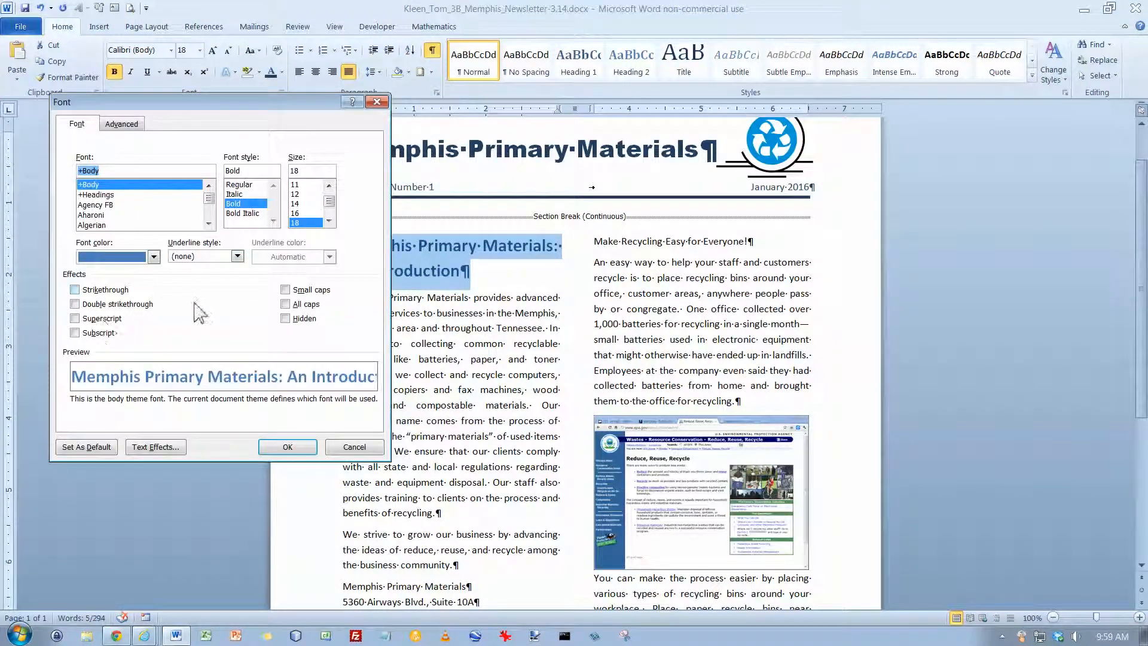
click(287, 291)
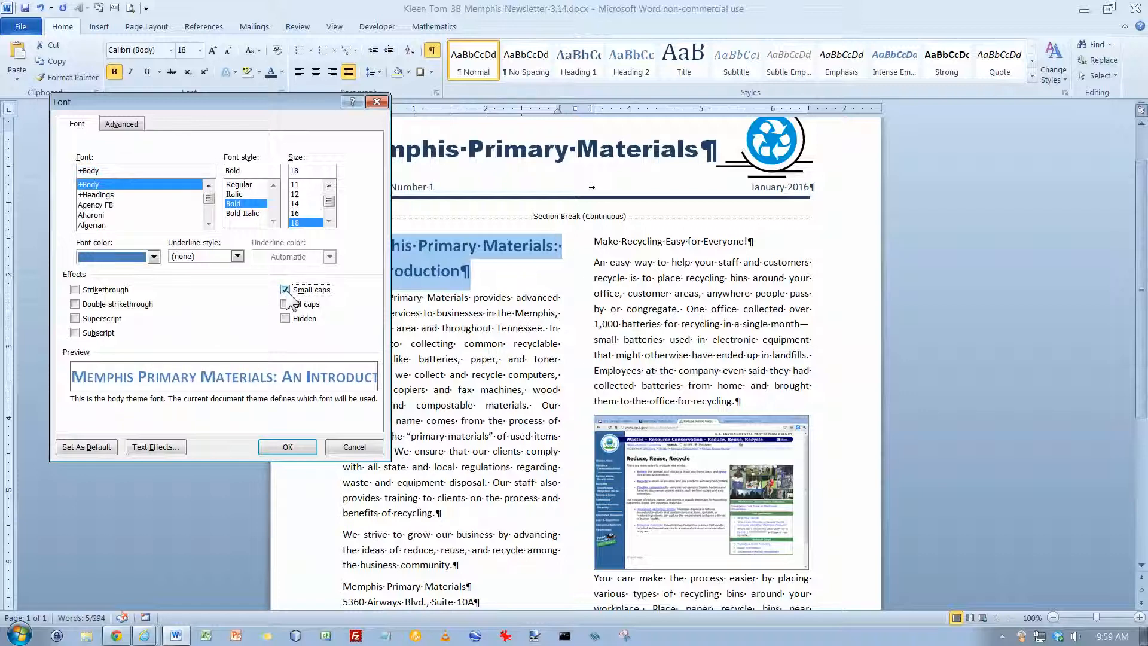
click(286, 447)
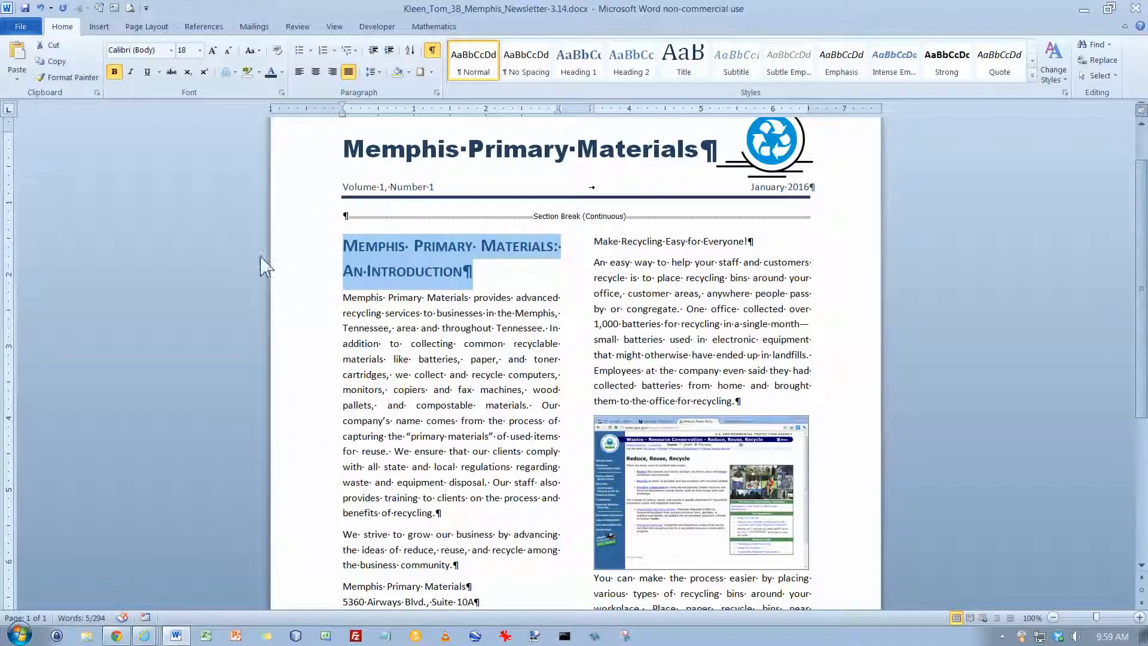
click(315, 72)
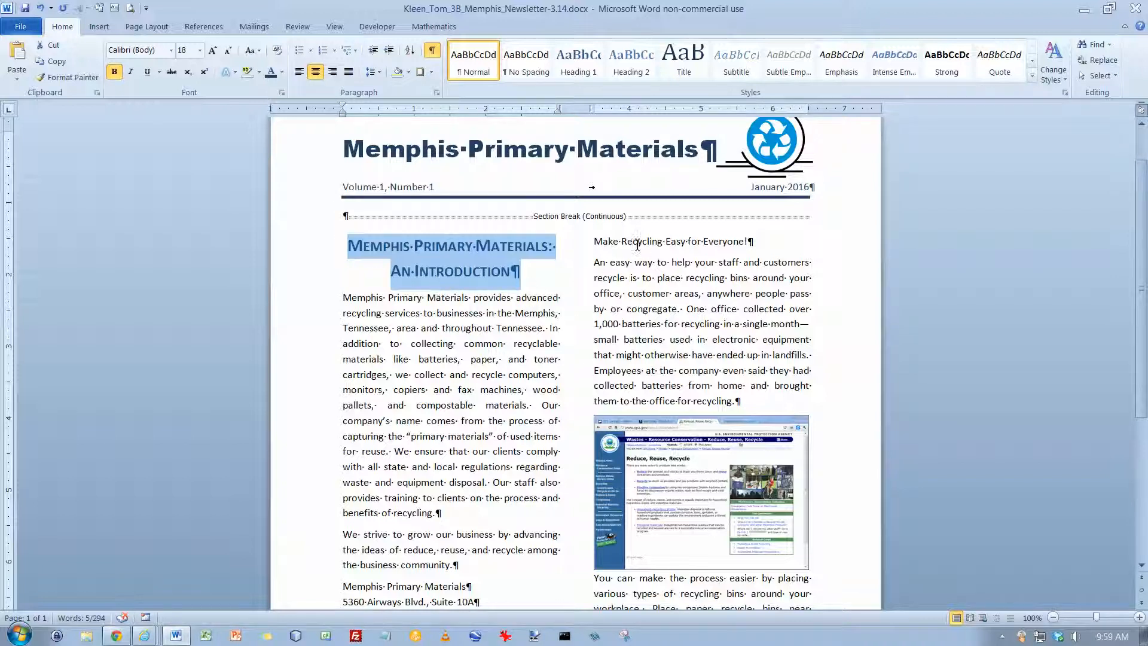
Copy the introduction heading's formatting to "Make Recycling Easy for Everyone!" with Format Painter and insert a manual line break after "Recycling"
click(473, 270)
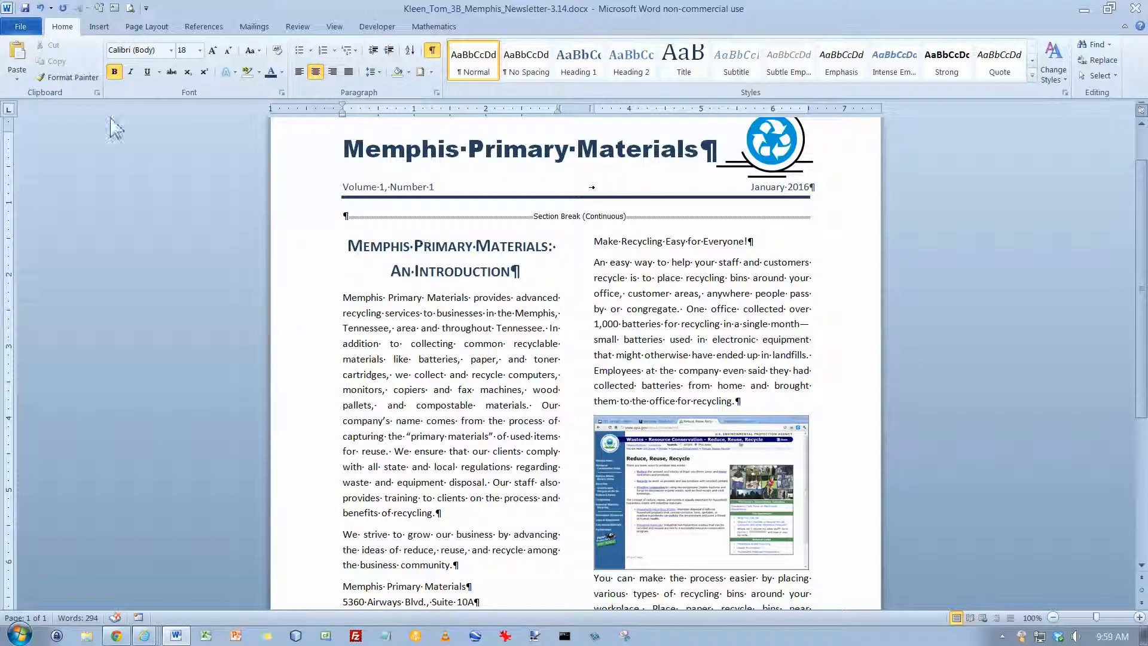
click(62, 81)
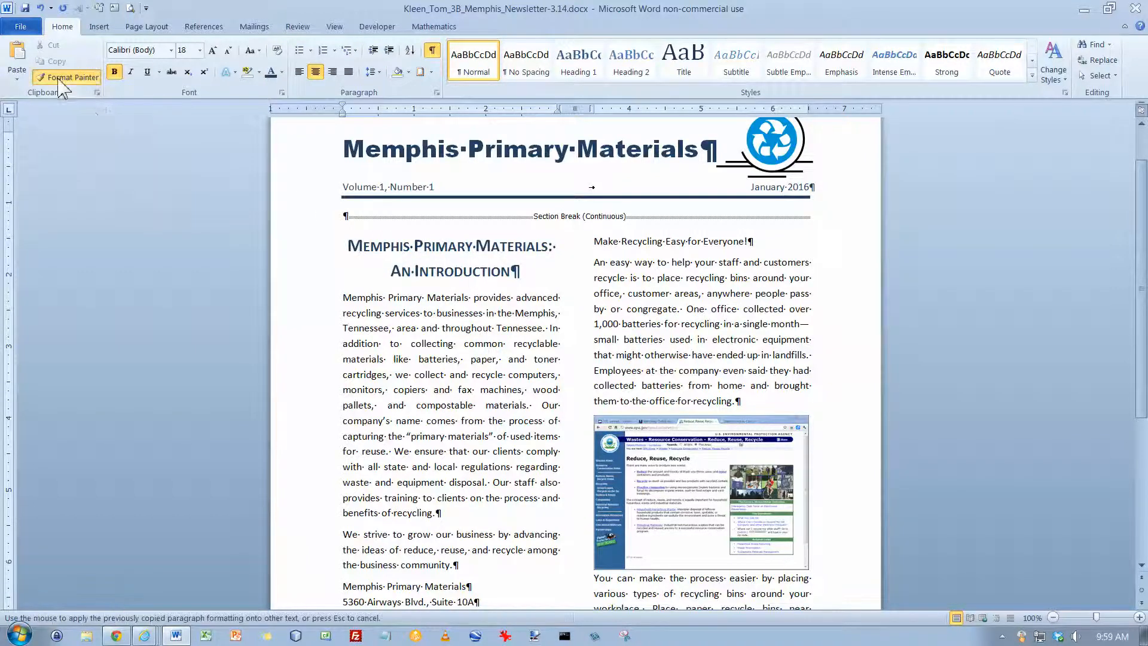
mouse_move(593, 241)
mouse_down()
mouse_move(785, 244)
mouse_move(787, 256)
mouse_up()
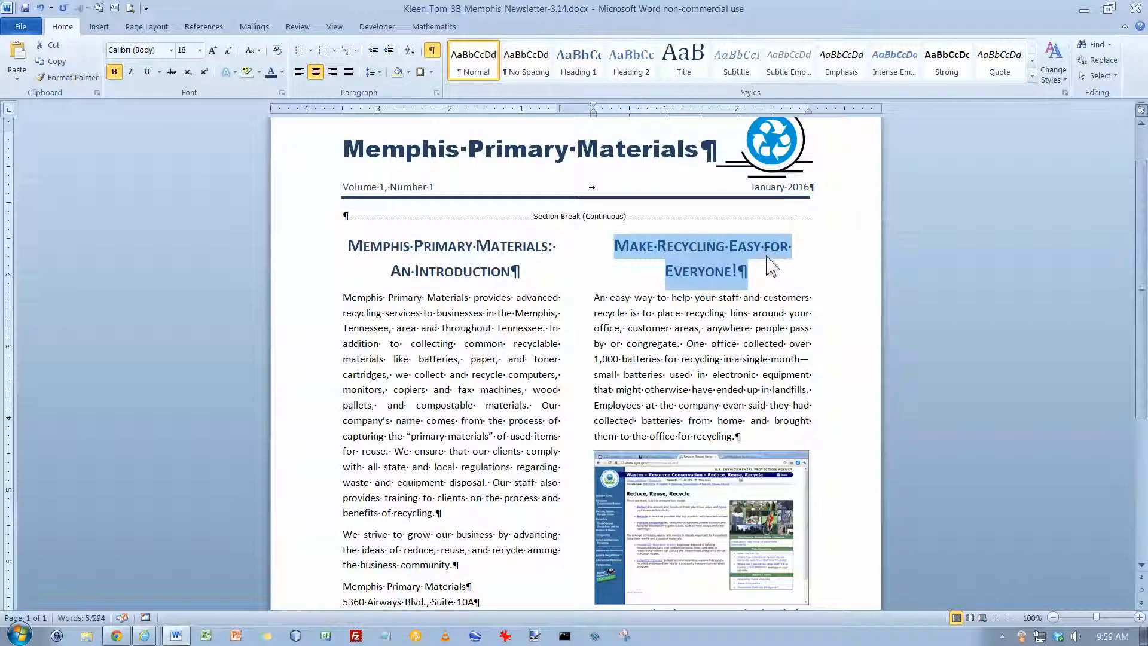
click(728, 256)
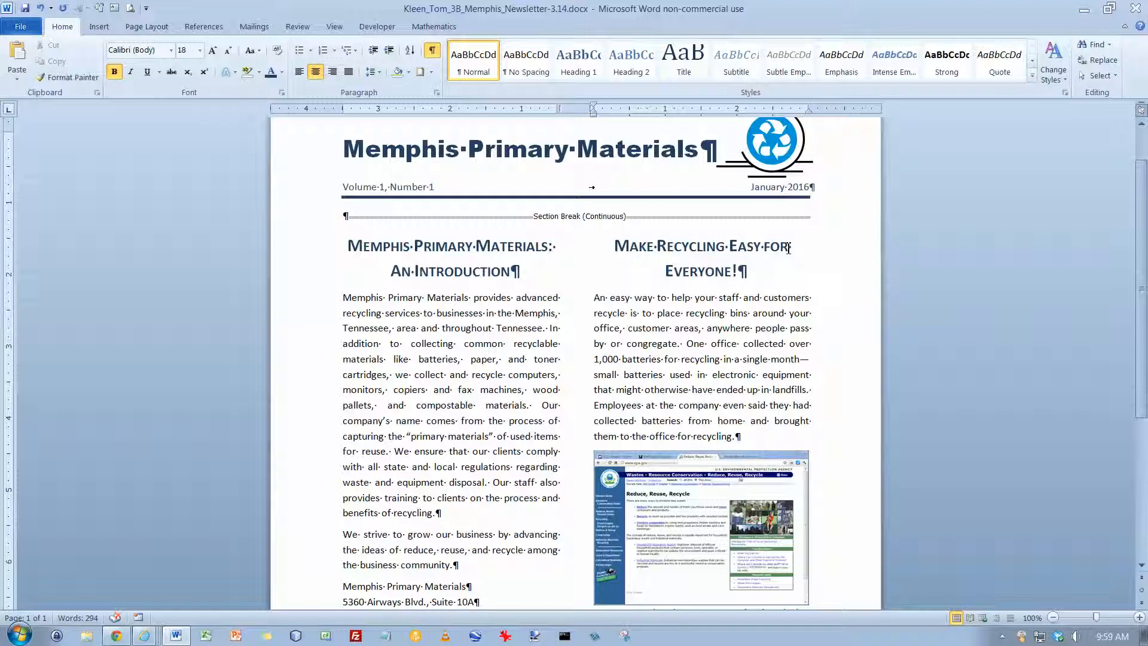
key(shift+Return)
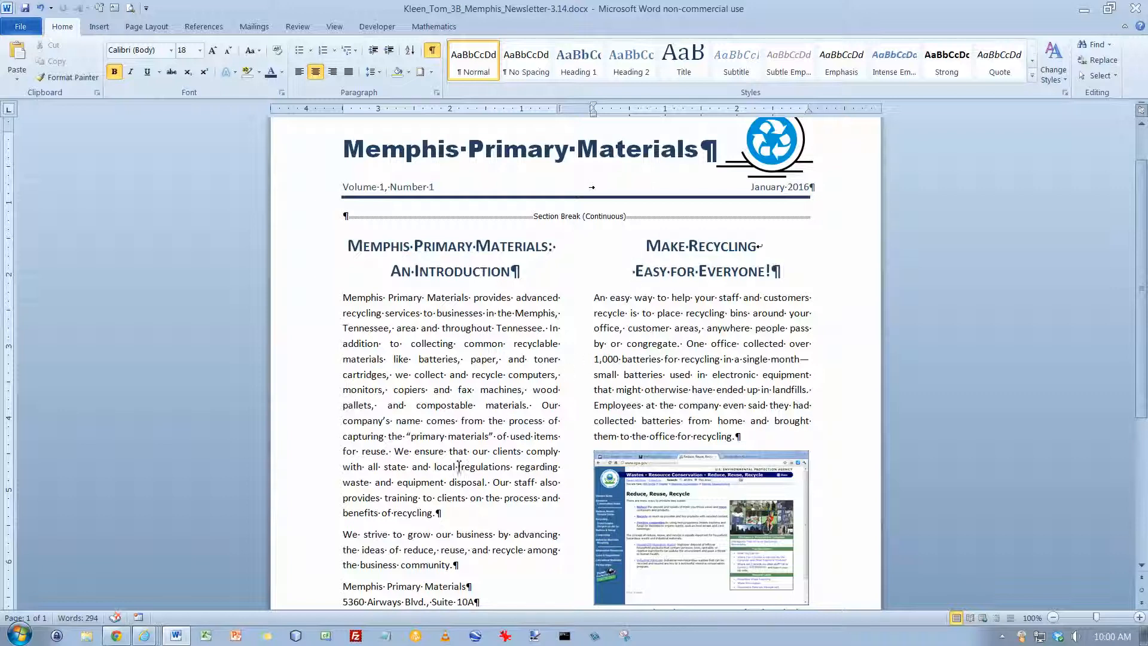
Insert a blank paragraph after the sentence ending "among the business community." in the first column
click(472, 565)
scroll(475, 550, down, 4)
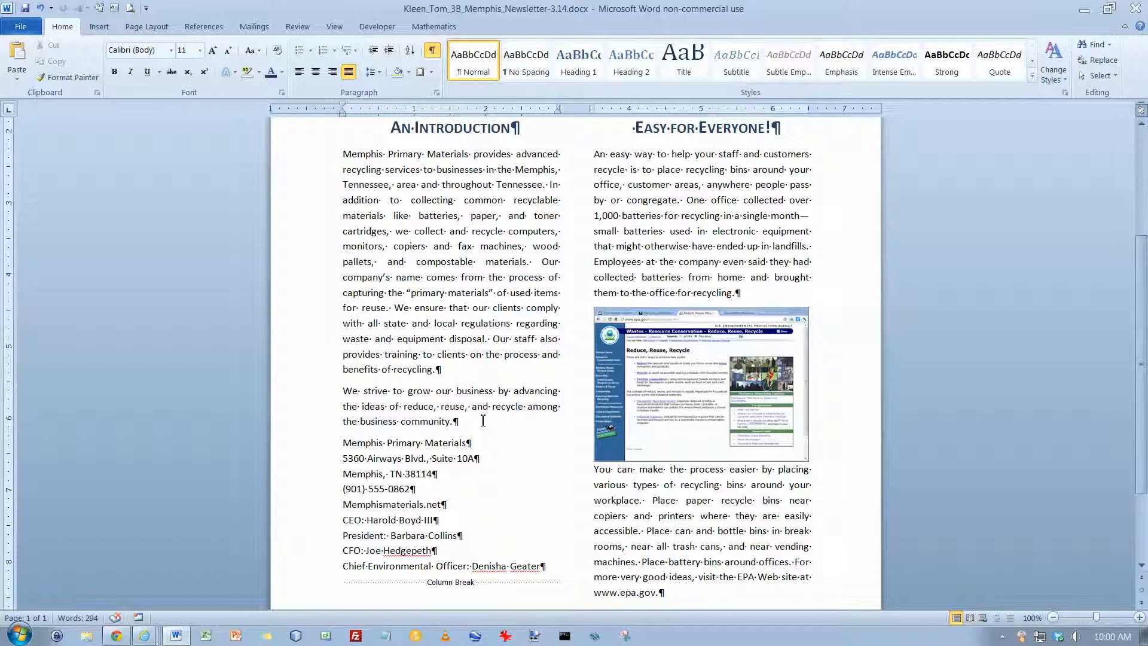
key(Return)
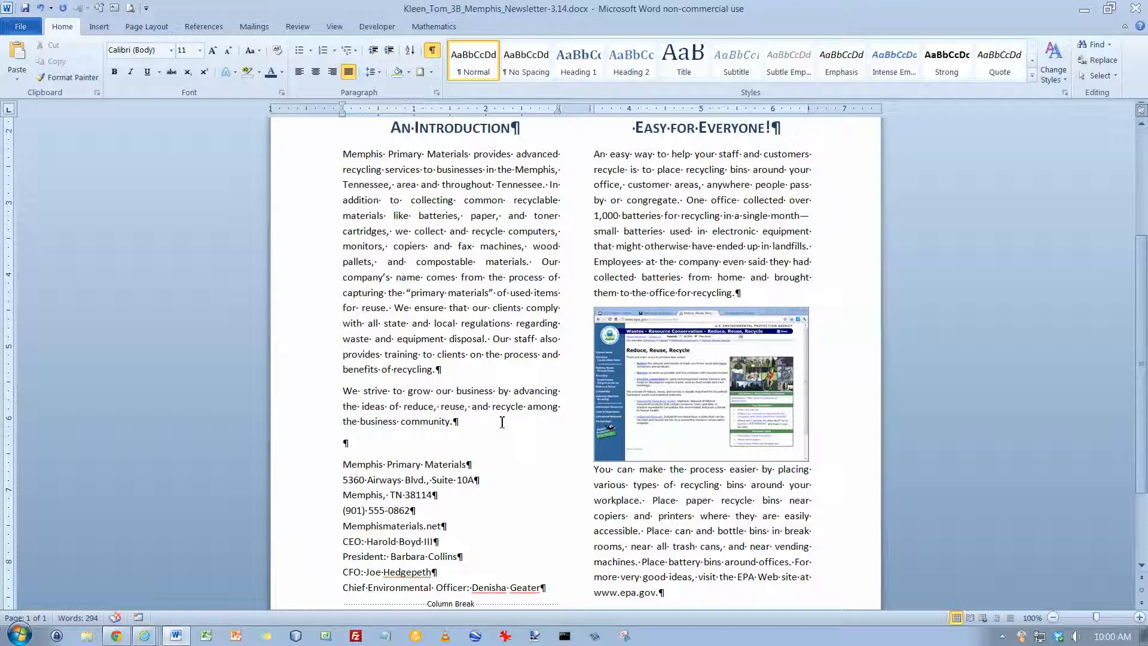
Make the company contact and officer lines at the end of the first column bold and centered
scroll(502, 425, down, 2)
drag(343, 390, 567, 513)
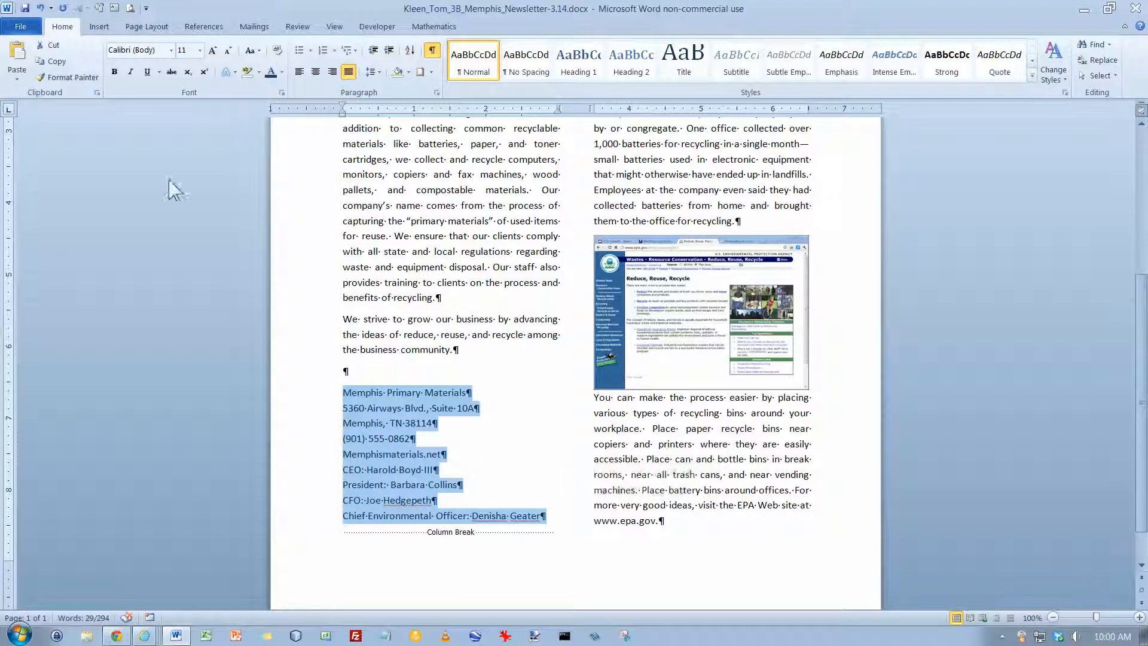
click(115, 73)
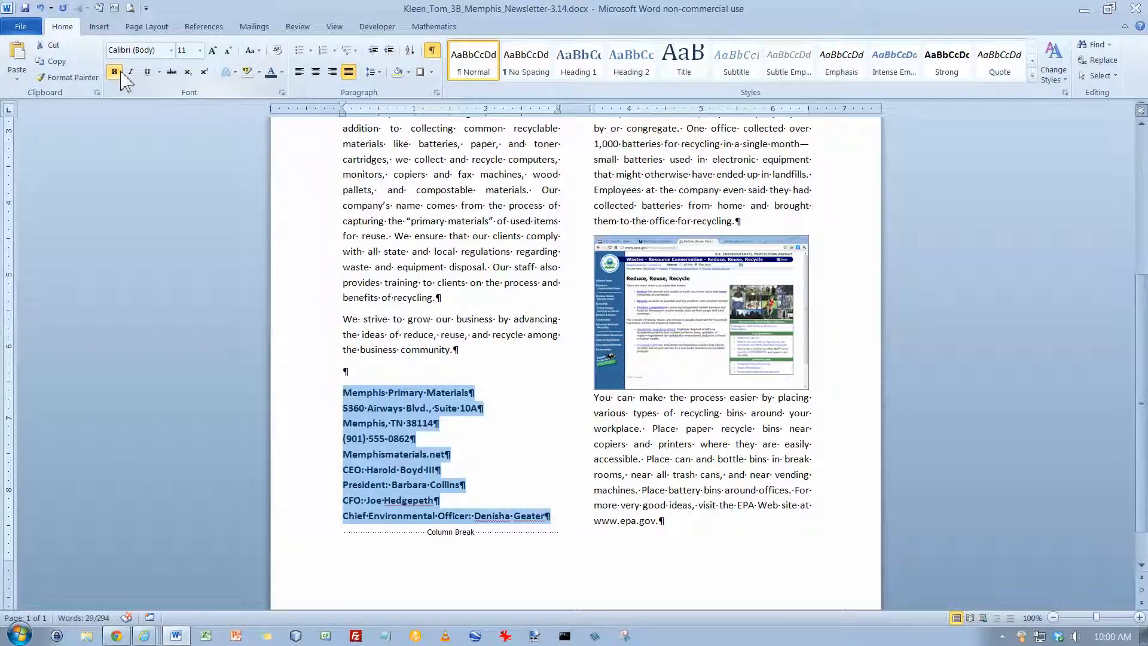
click(315, 72)
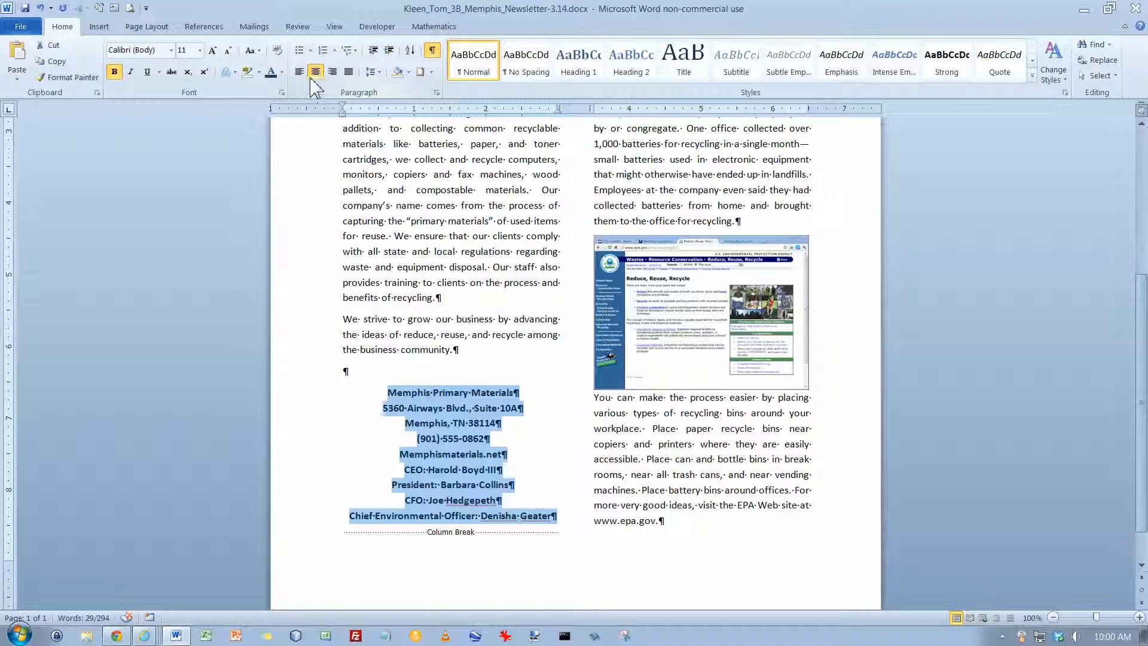
Add a Shadow paragraph border around the contact and officer lines, in the darkest blue accent color with a 3 pt width
click(432, 72)
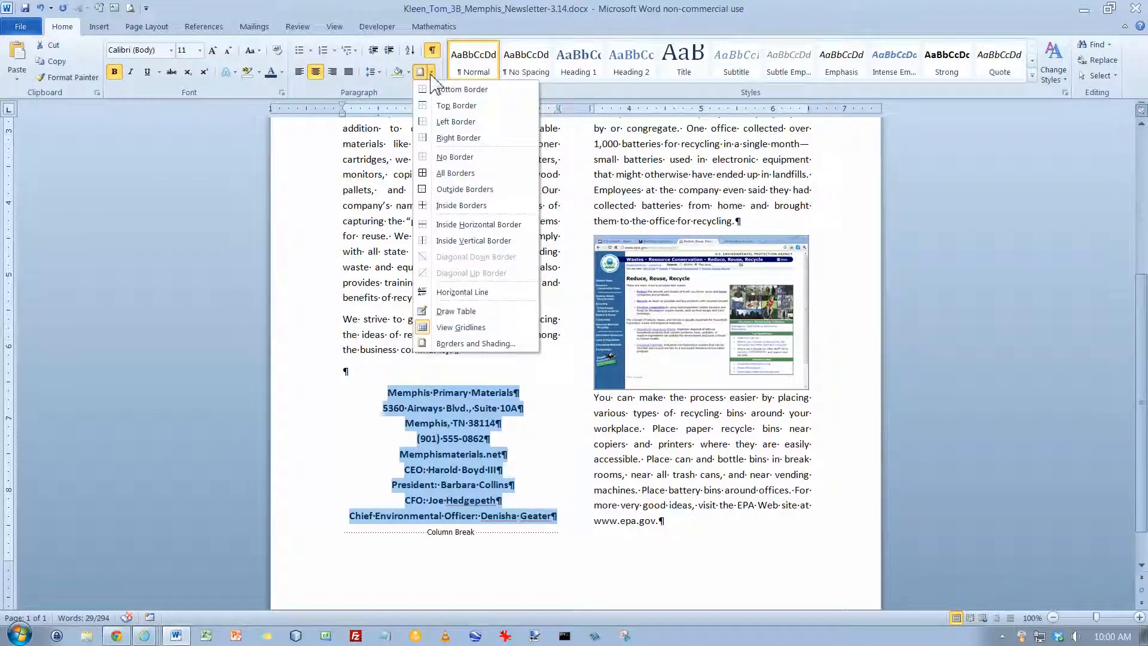
click(448, 345)
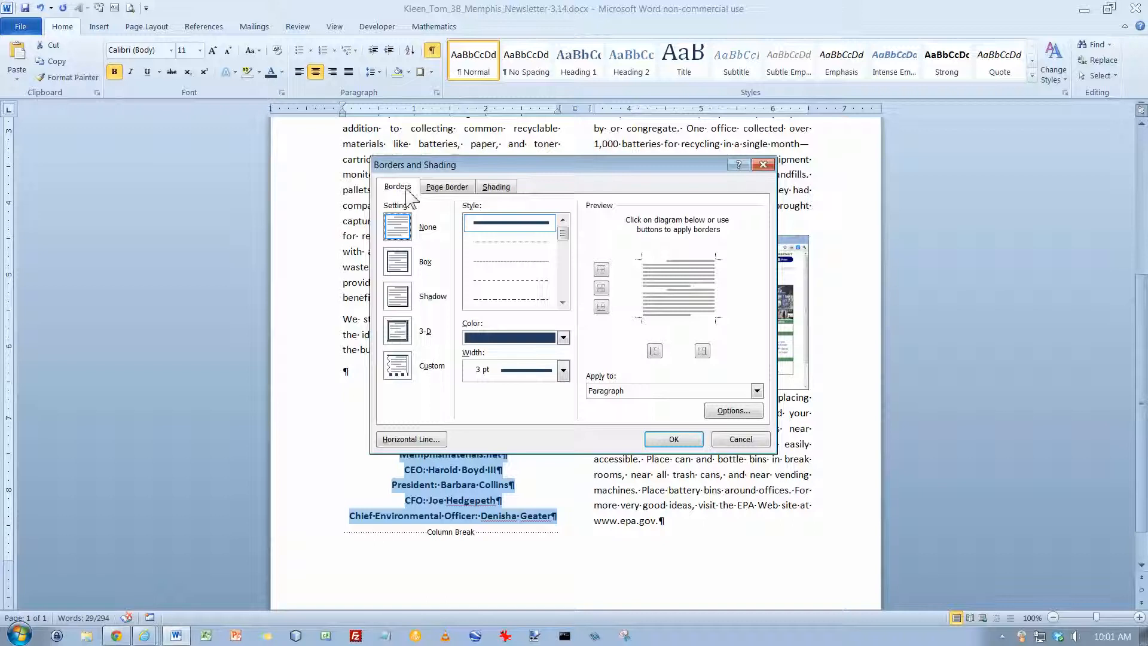
click(396, 297)
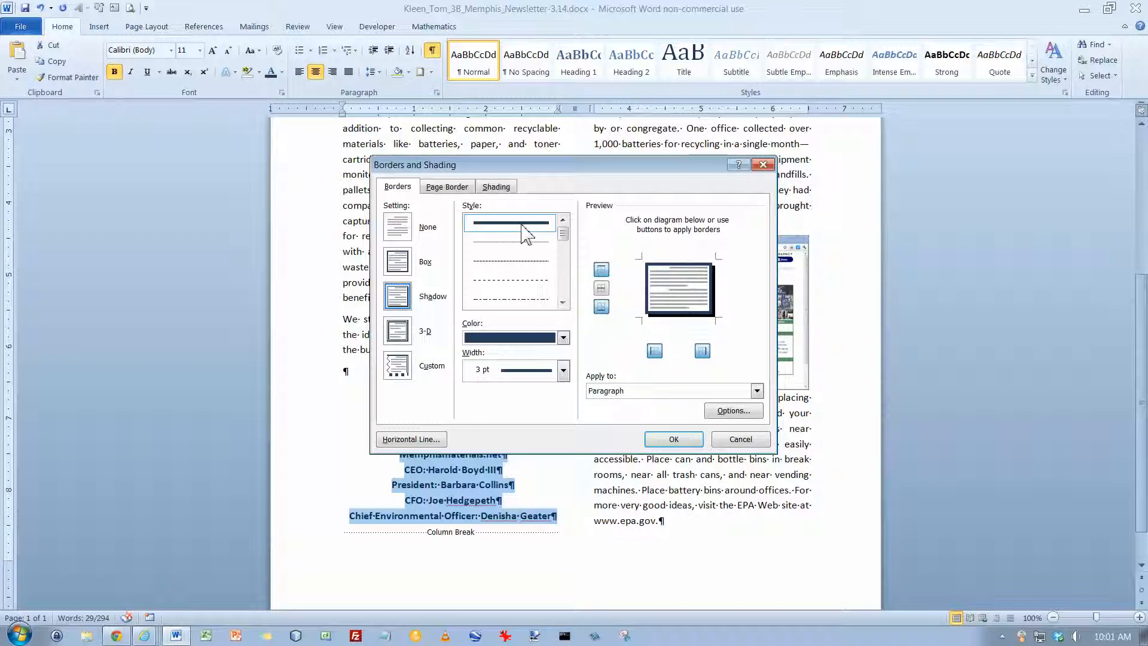
click(563, 338)
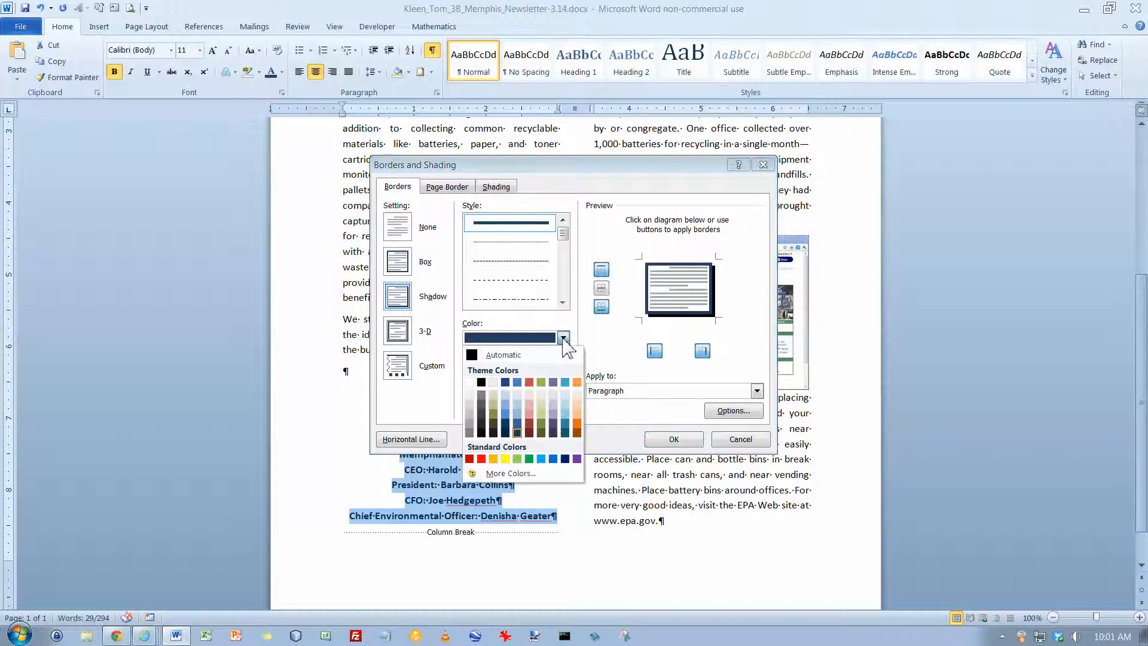
click(517, 432)
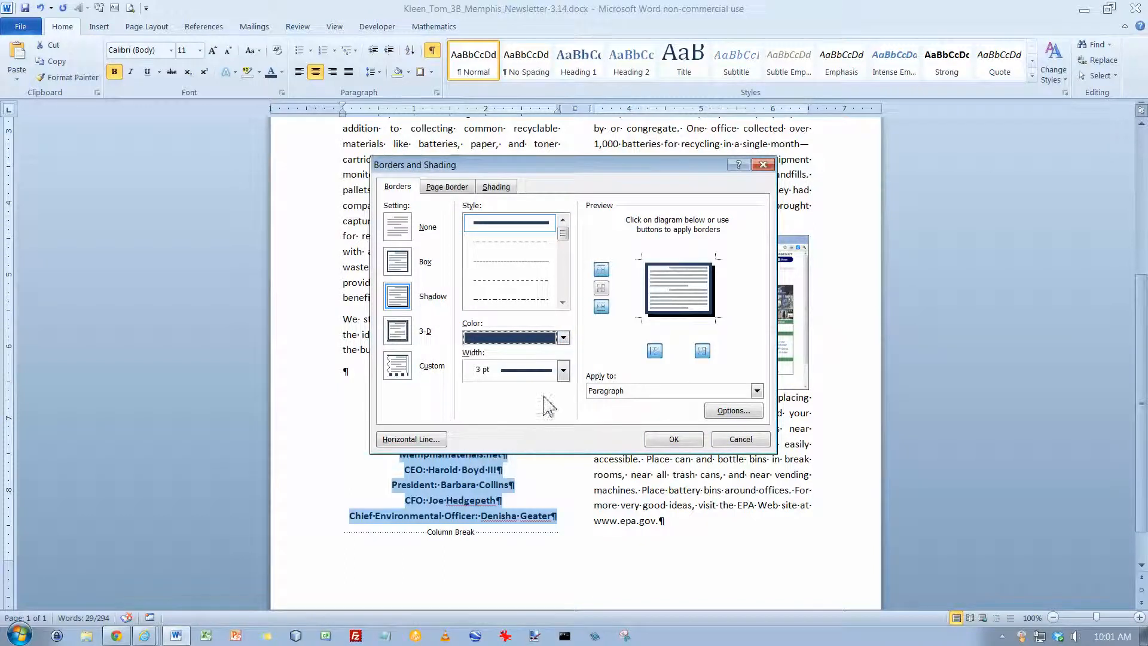
click(564, 372)
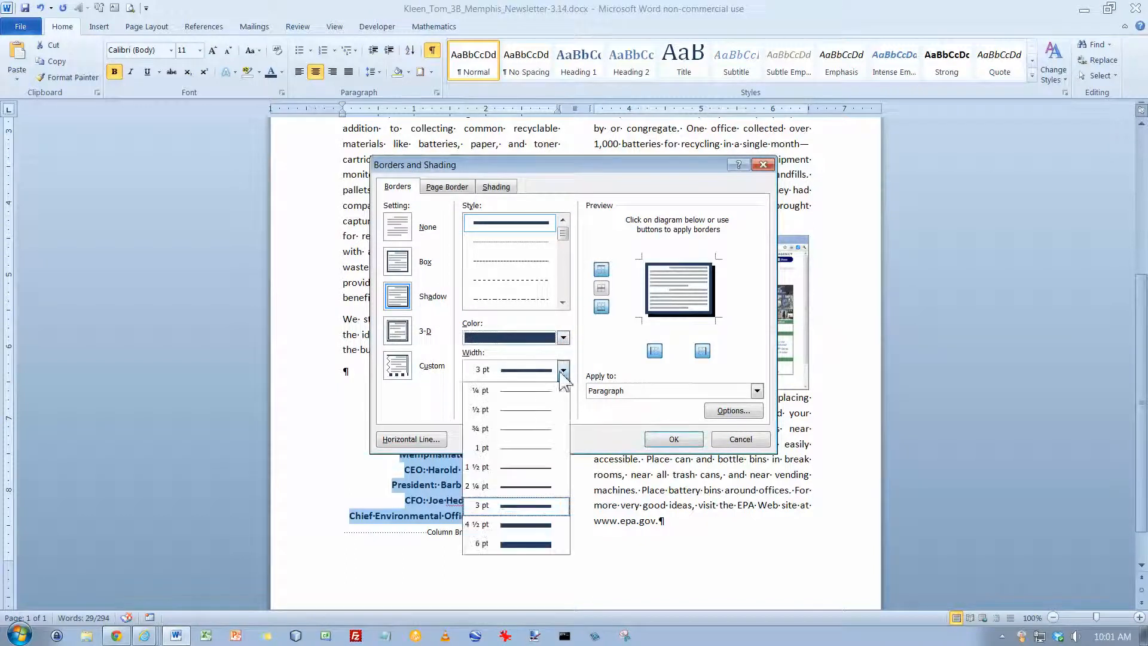
click(551, 510)
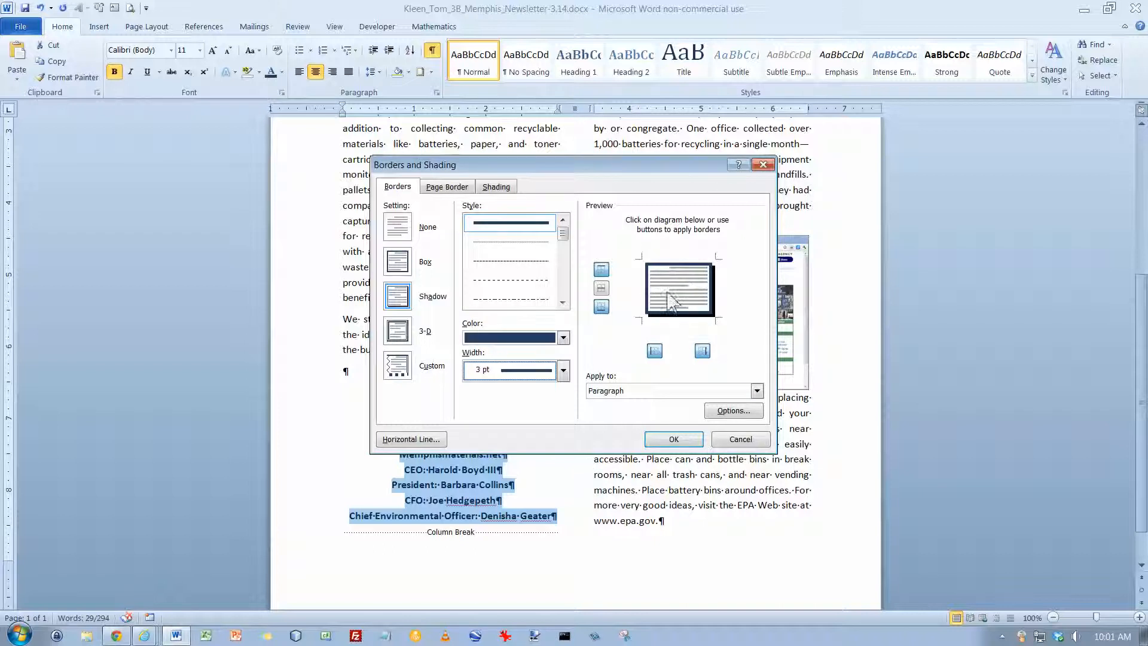
click(674, 439)
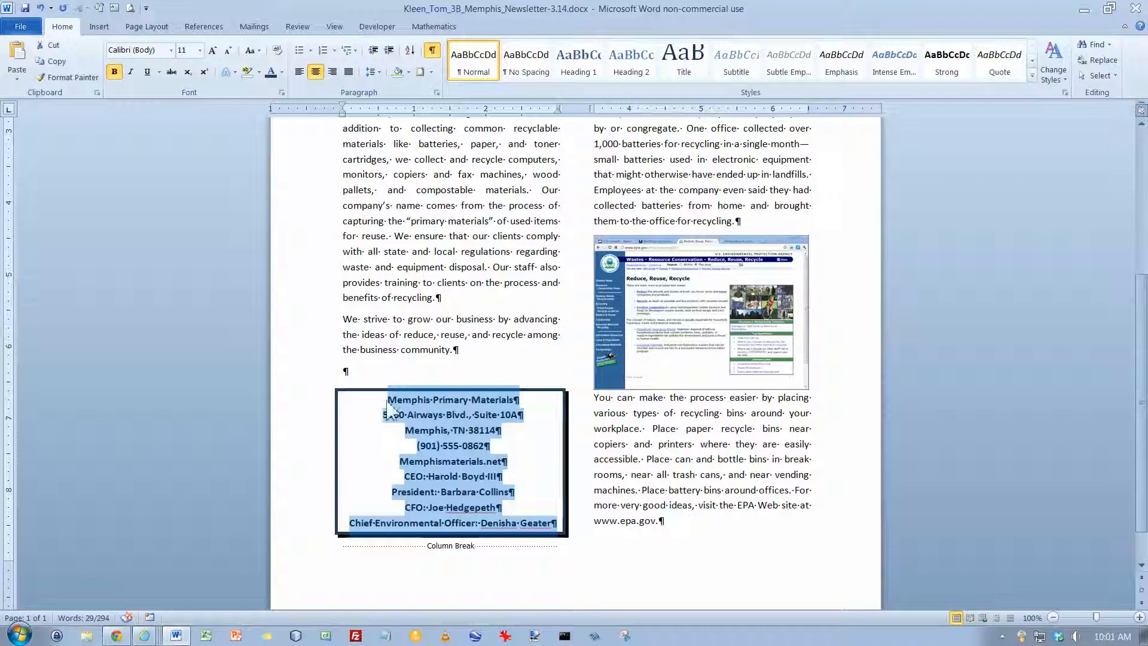
key(Left)
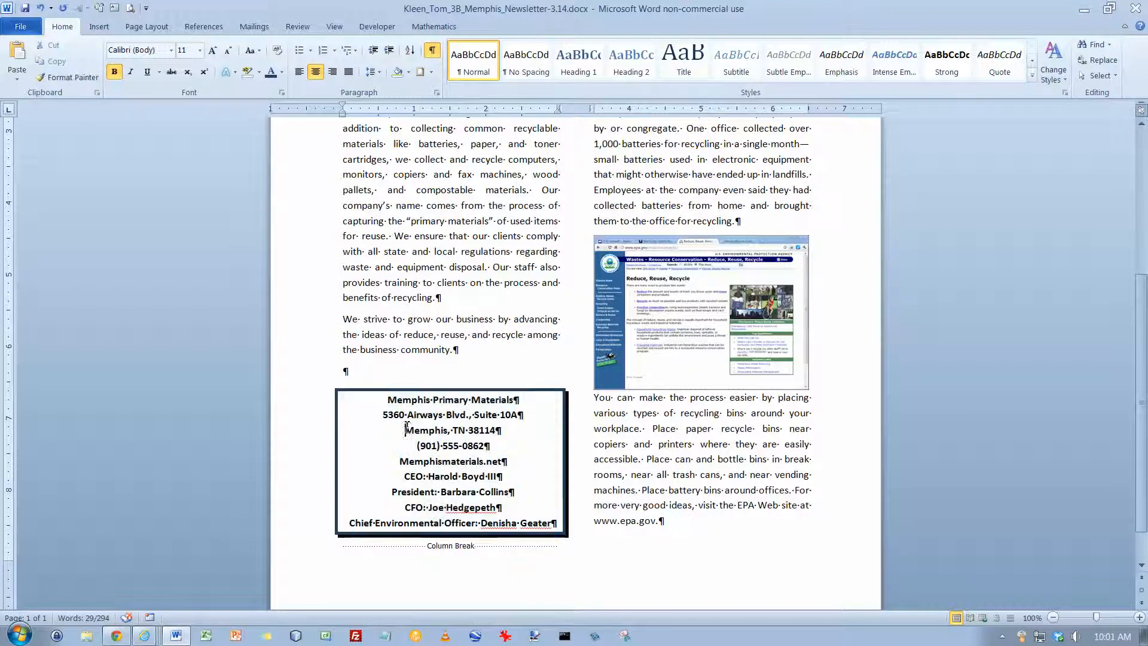
Shade the bordered contact and officer paragraphs with the lightest tint of the blue accent theme color
drag(345, 400, 556, 531)
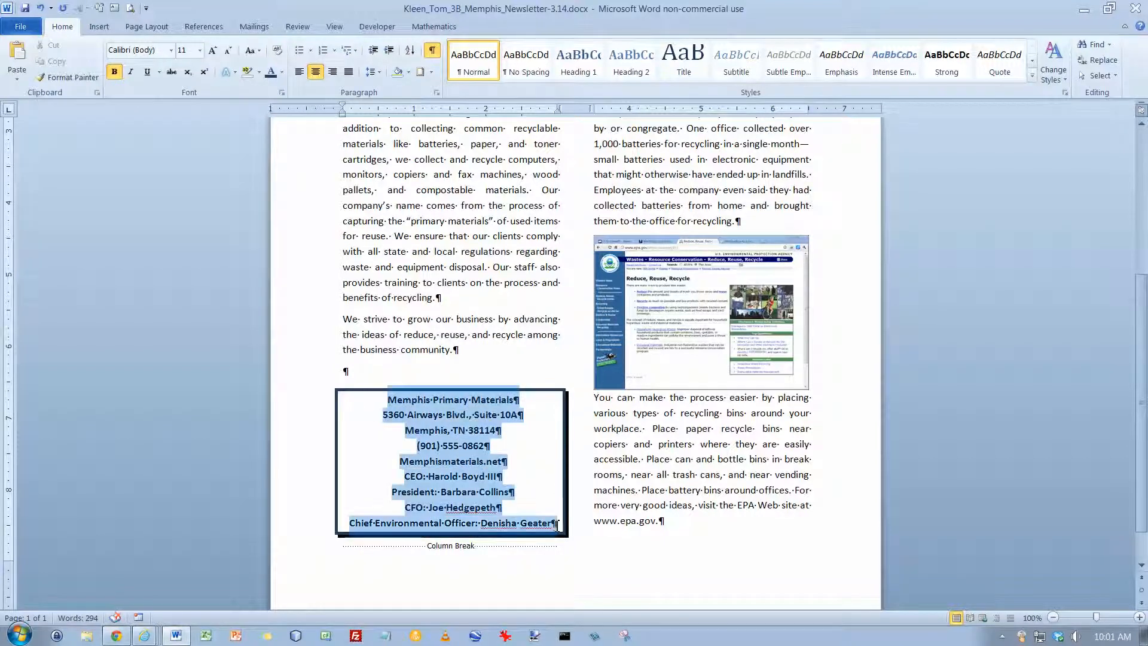
click(431, 72)
click(475, 344)
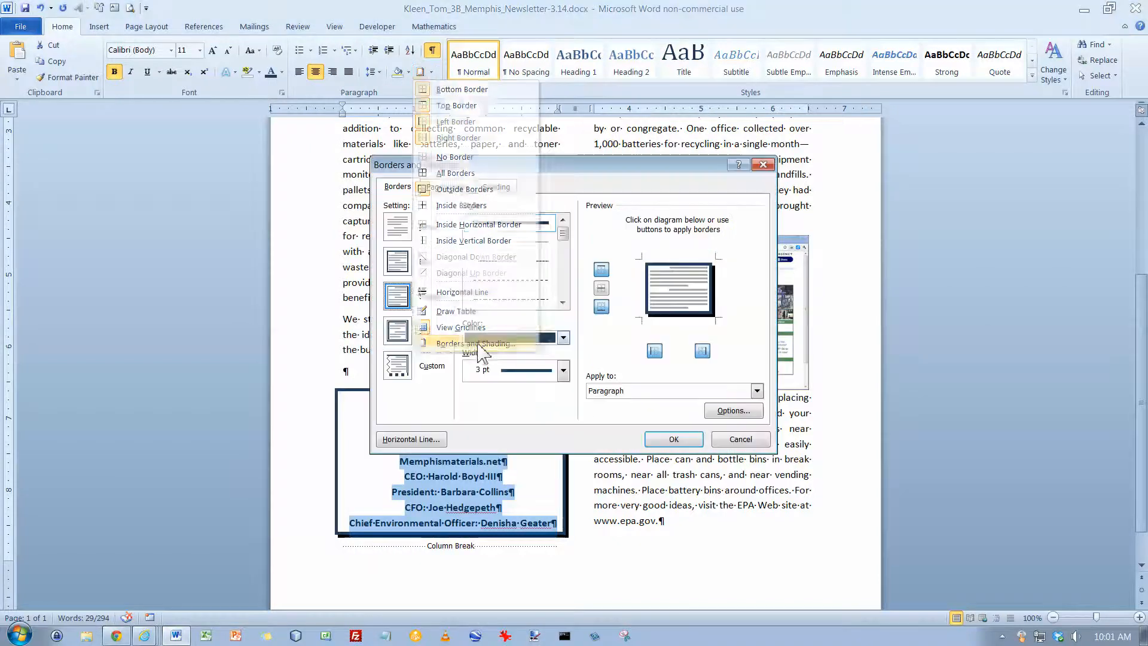
click(497, 187)
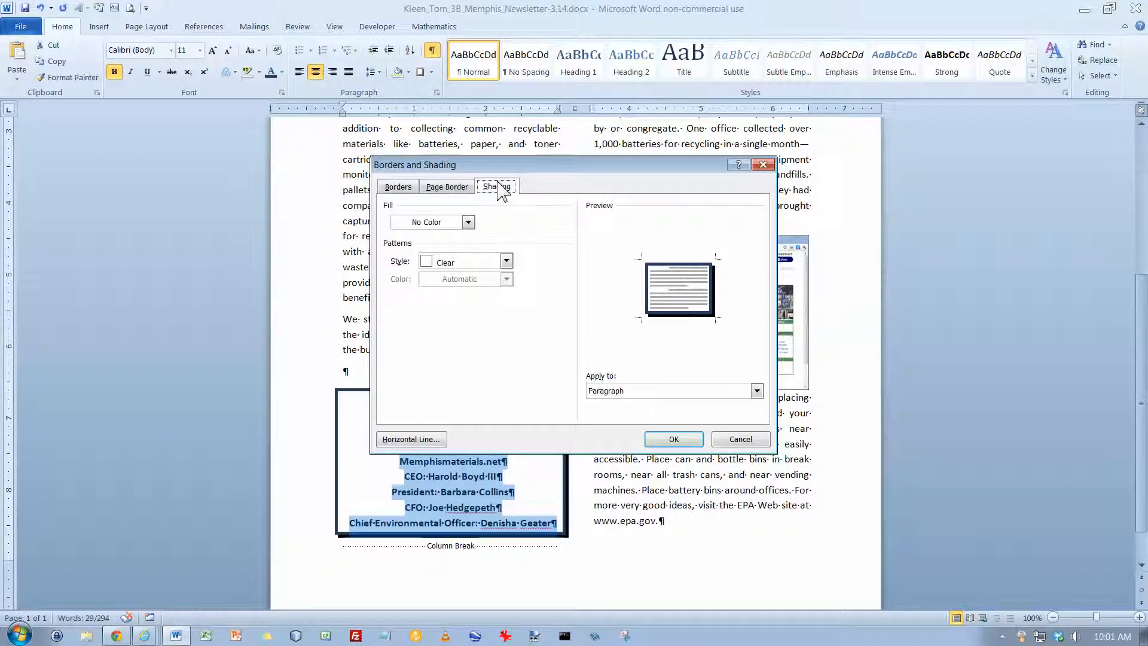
click(468, 223)
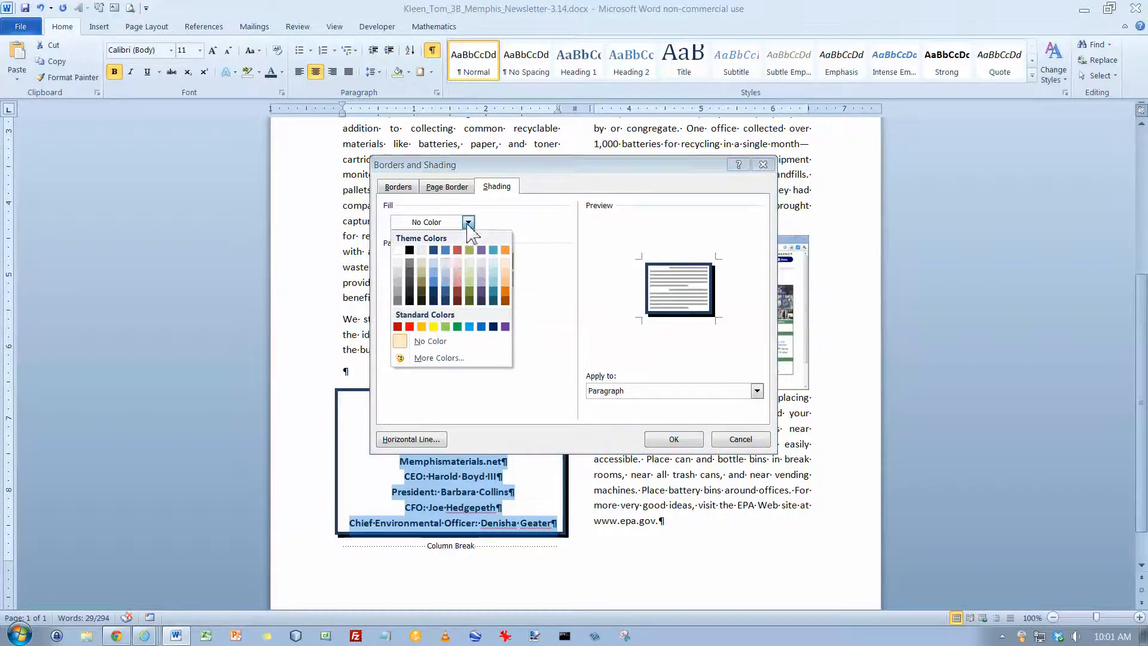
click(446, 263)
click(678, 440)
click(502, 350)
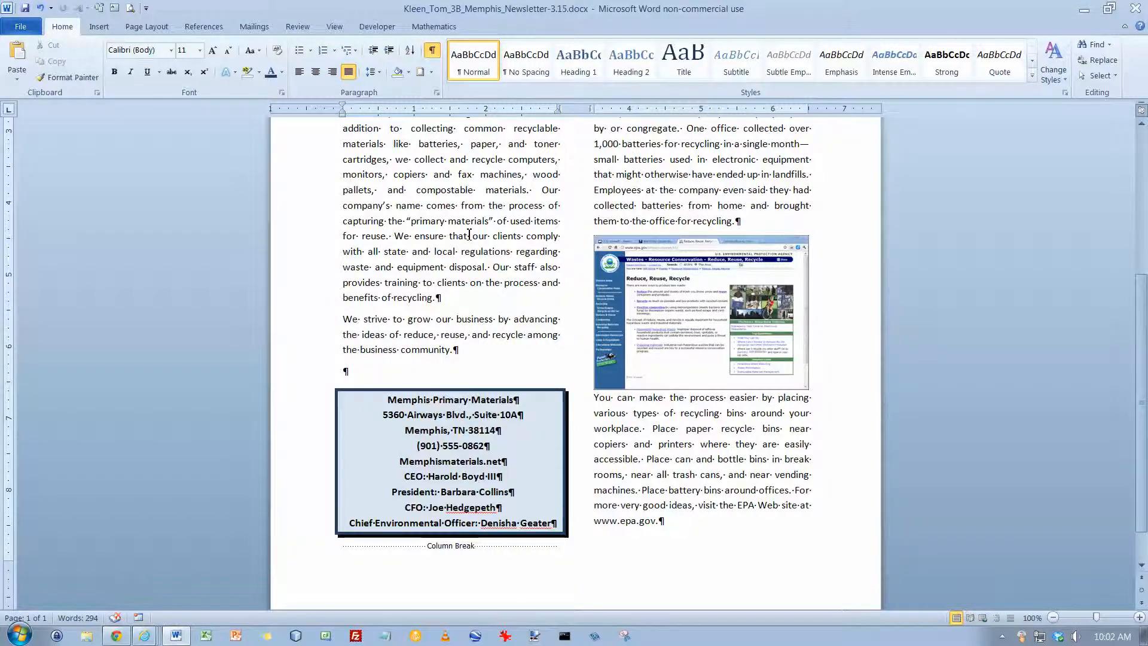
Close the newsletter and save a new blank document over the existing 3B_Mailing_Labels file in the chapter_03 folder
key(ctrl+w)
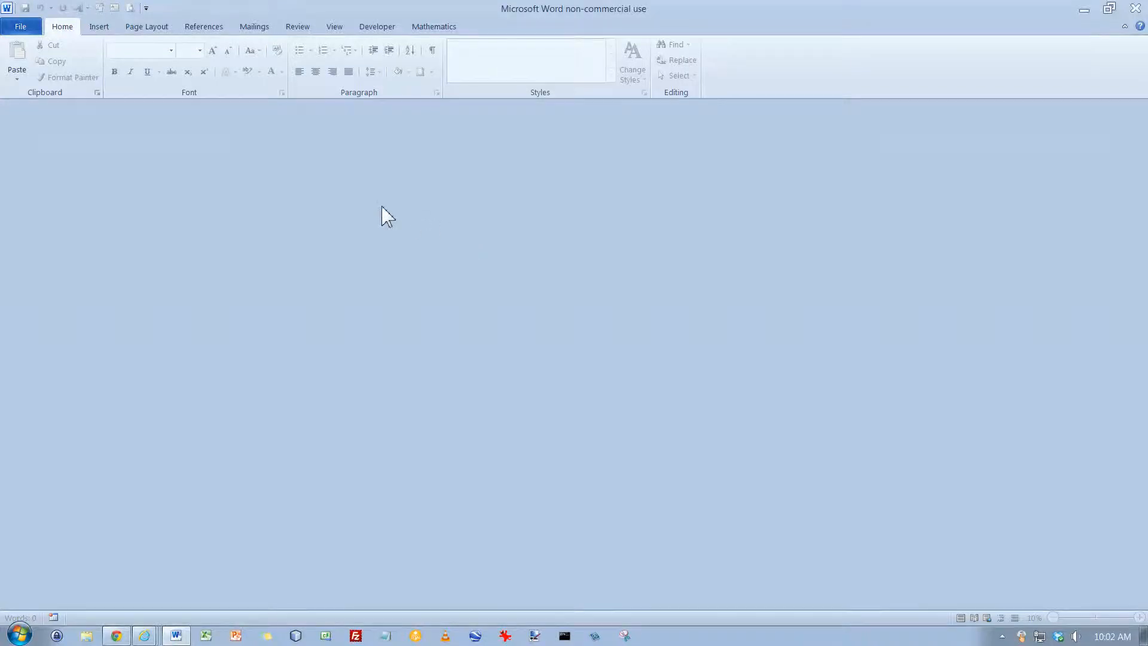
key(ctrl+n)
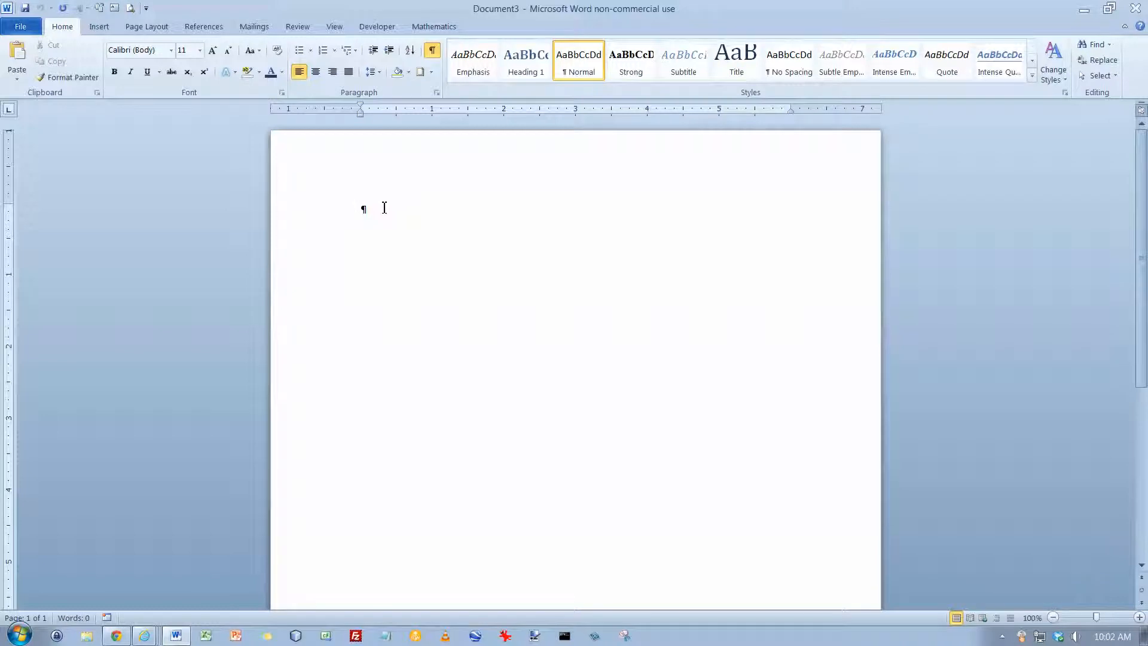
click(21, 29)
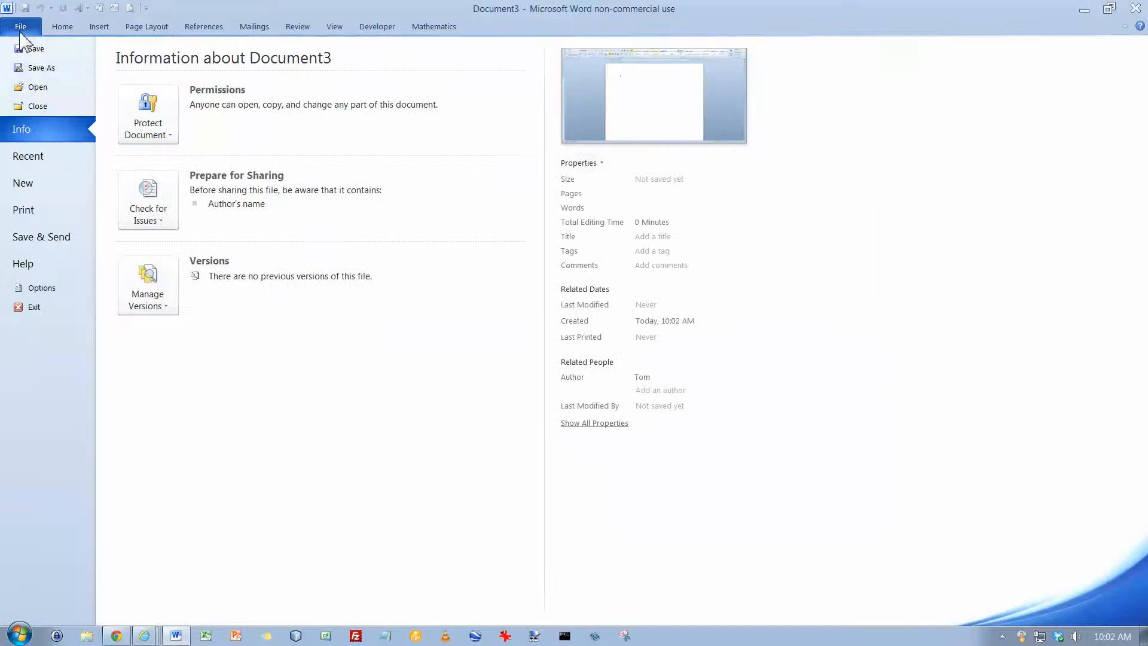
click(38, 68)
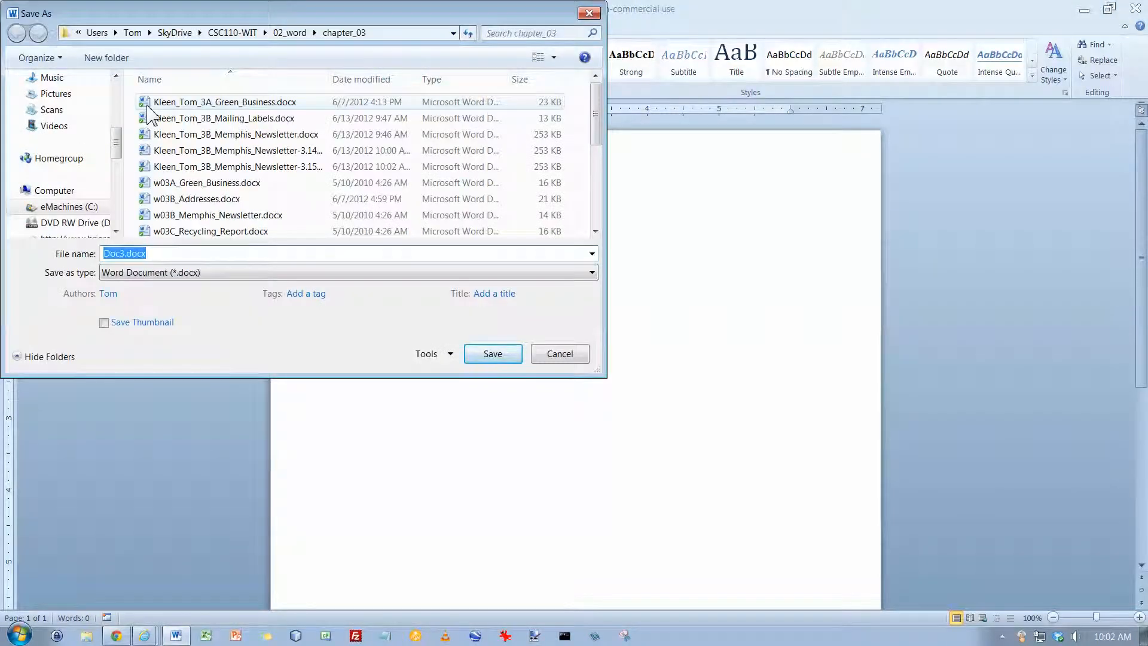
click(206, 119)
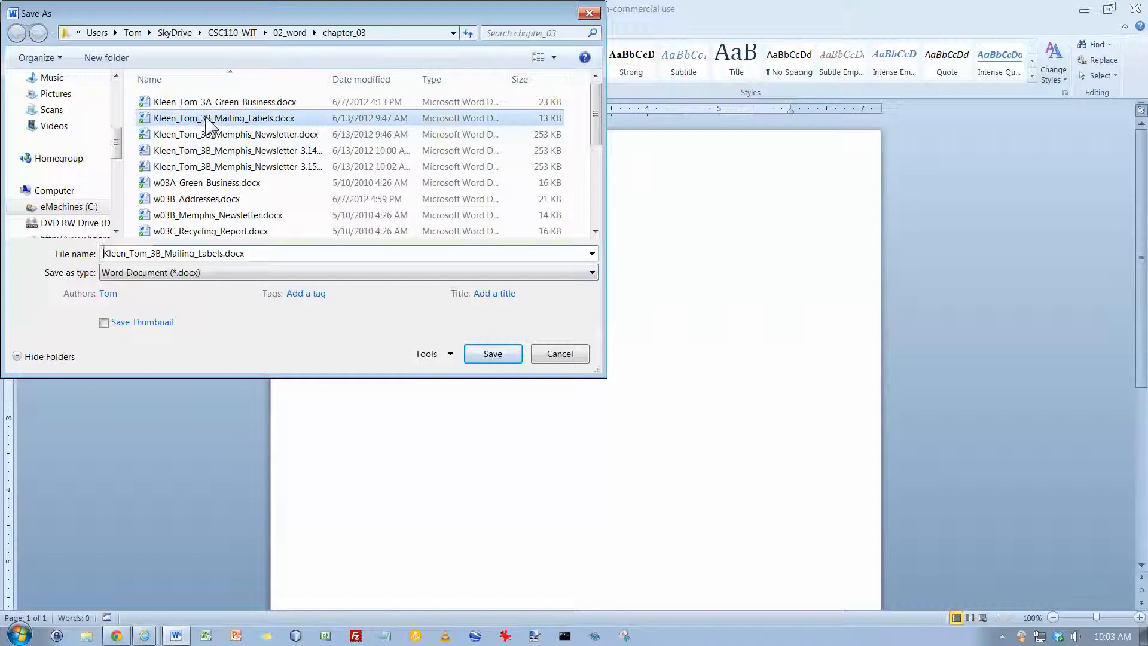
click(485, 356)
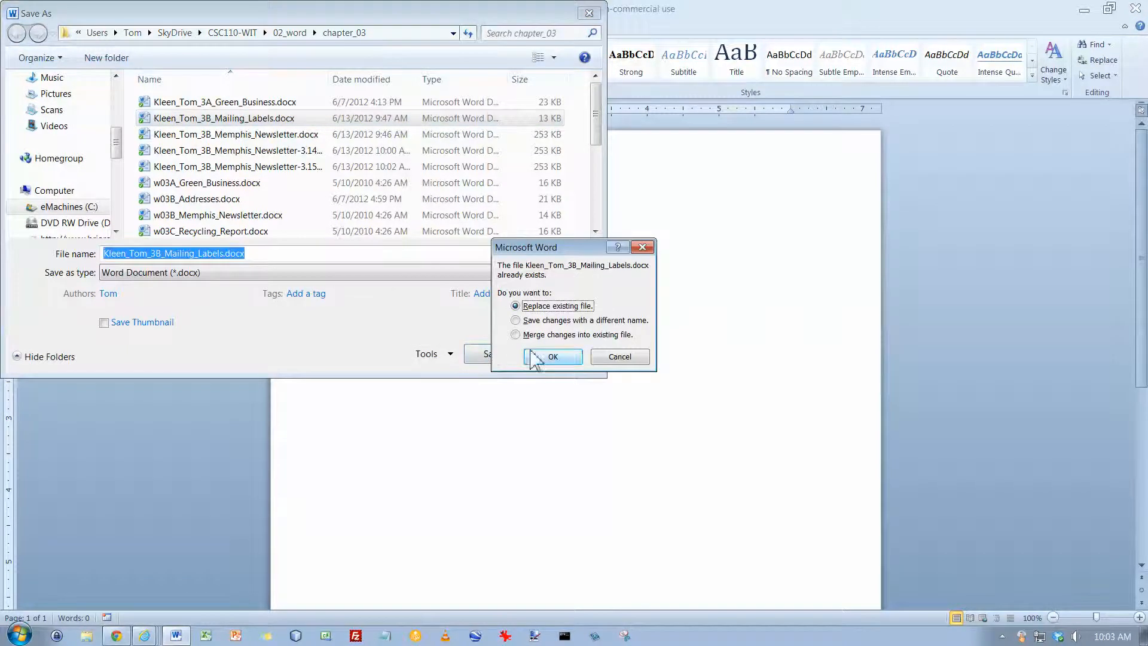
click(542, 357)
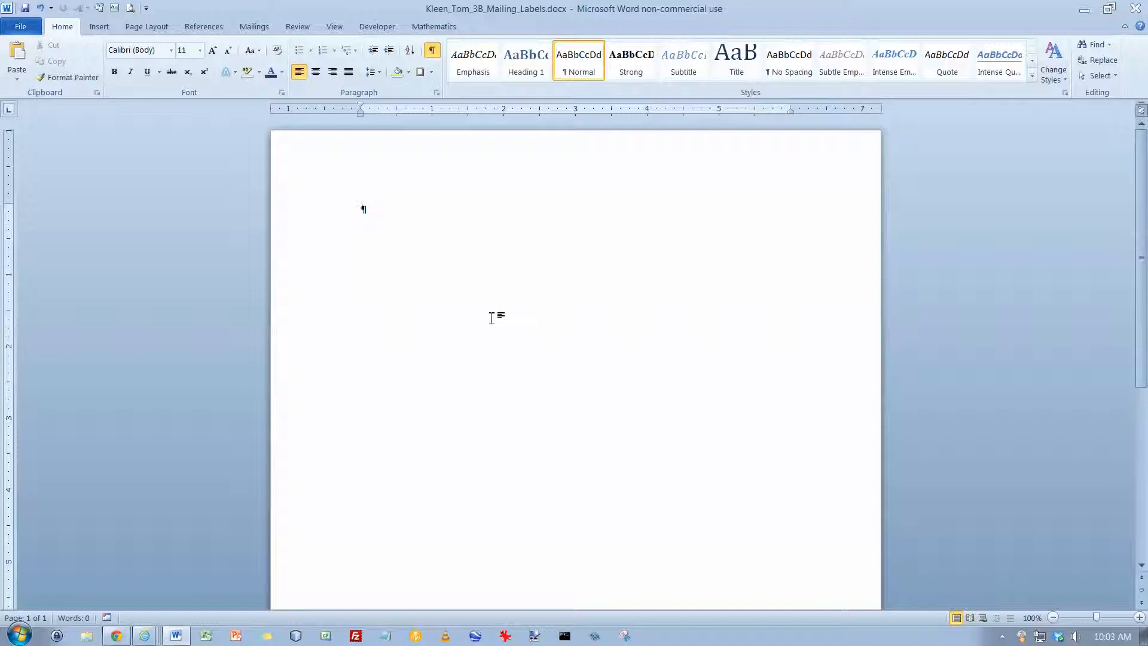
Open the address list w03B_Addresses.docx from the chapter_03 folder
click(21, 27)
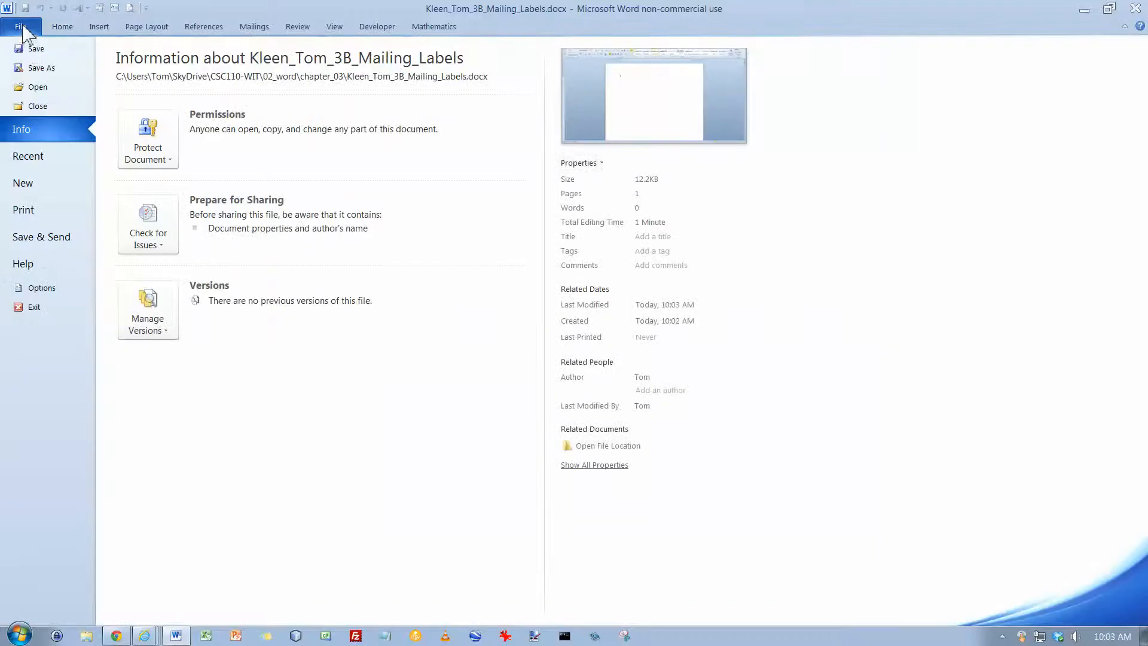
click(37, 87)
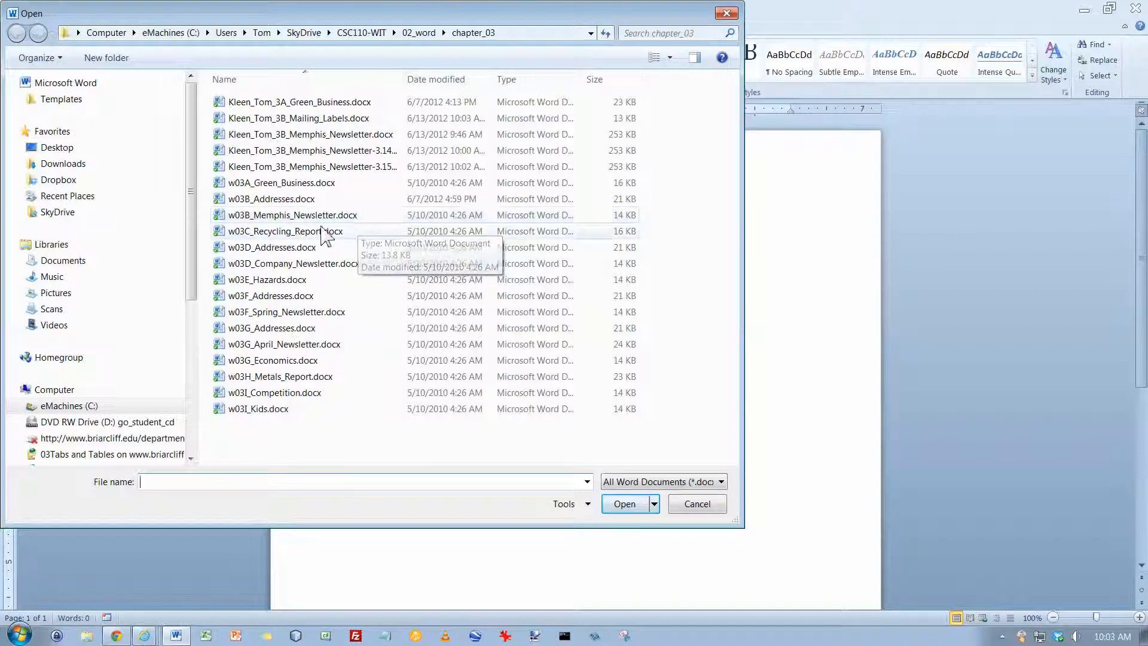
click(273, 200)
click(623, 504)
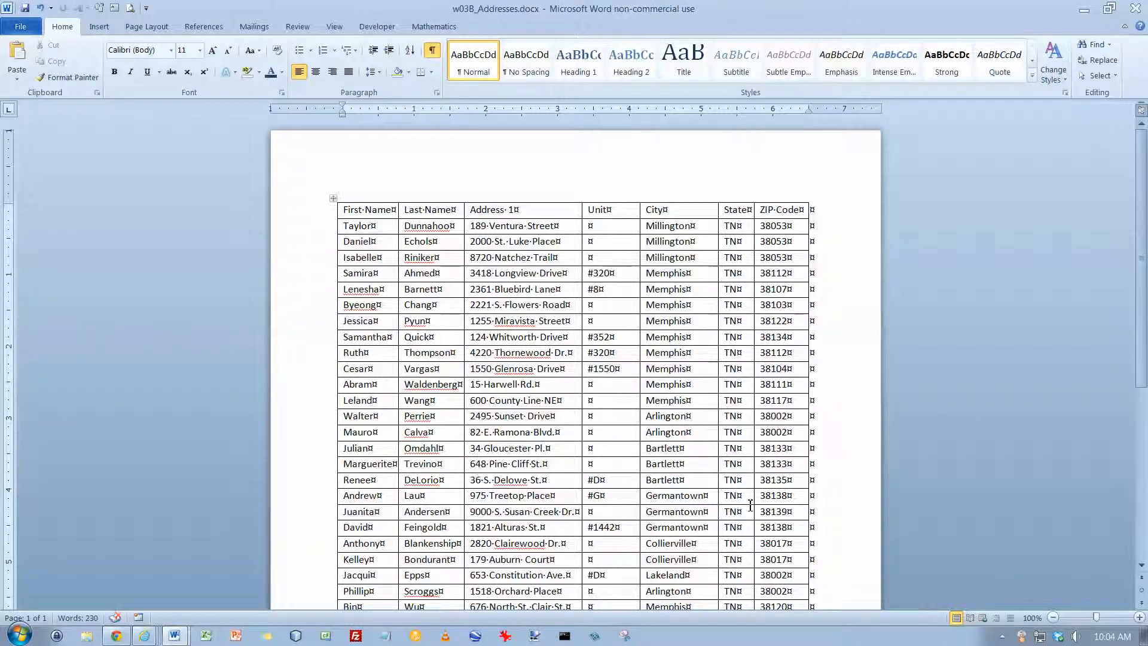
Add a row at the end of the address table with the new contact's full name and postal address, and save the document
scroll(750, 505, down, 3)
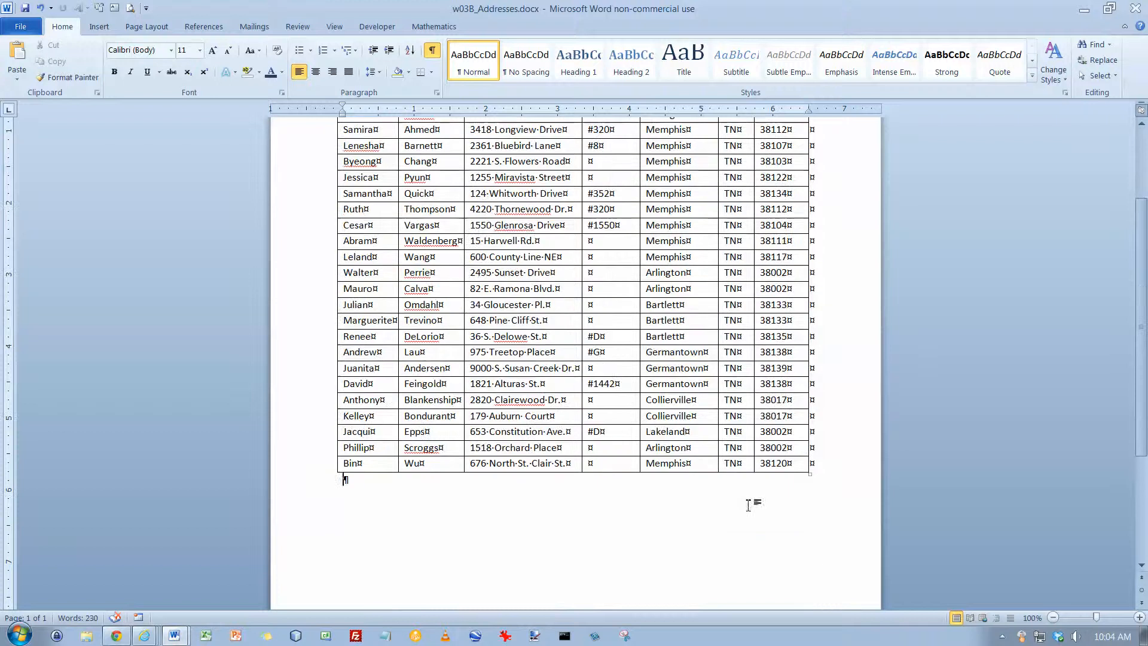
click(806, 463)
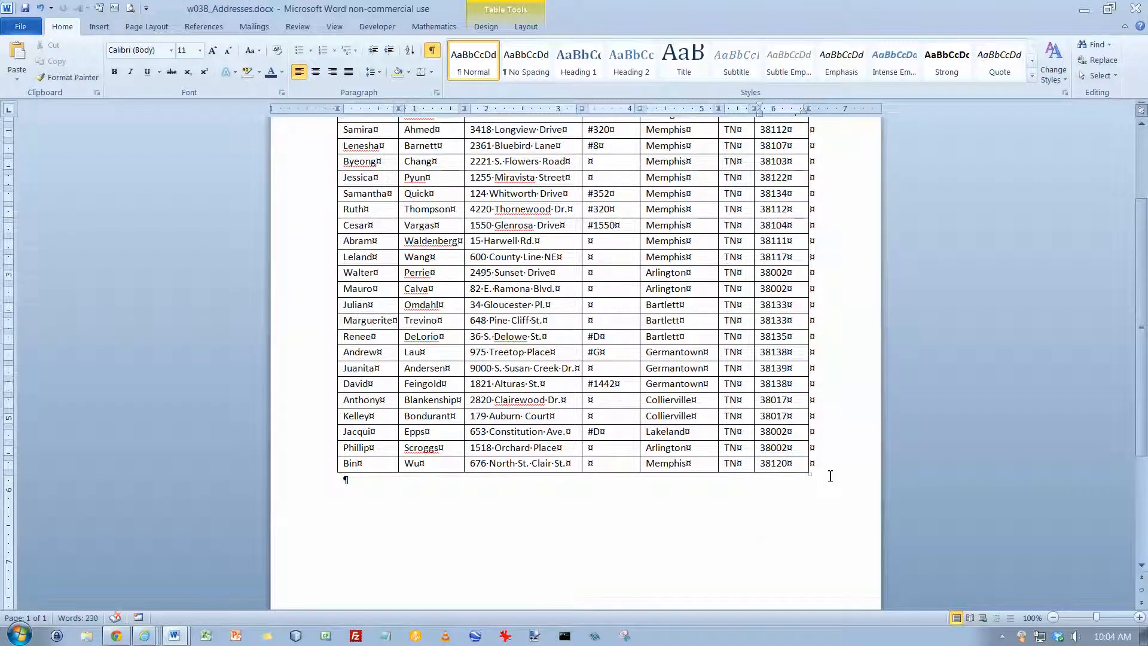
key(Tab)
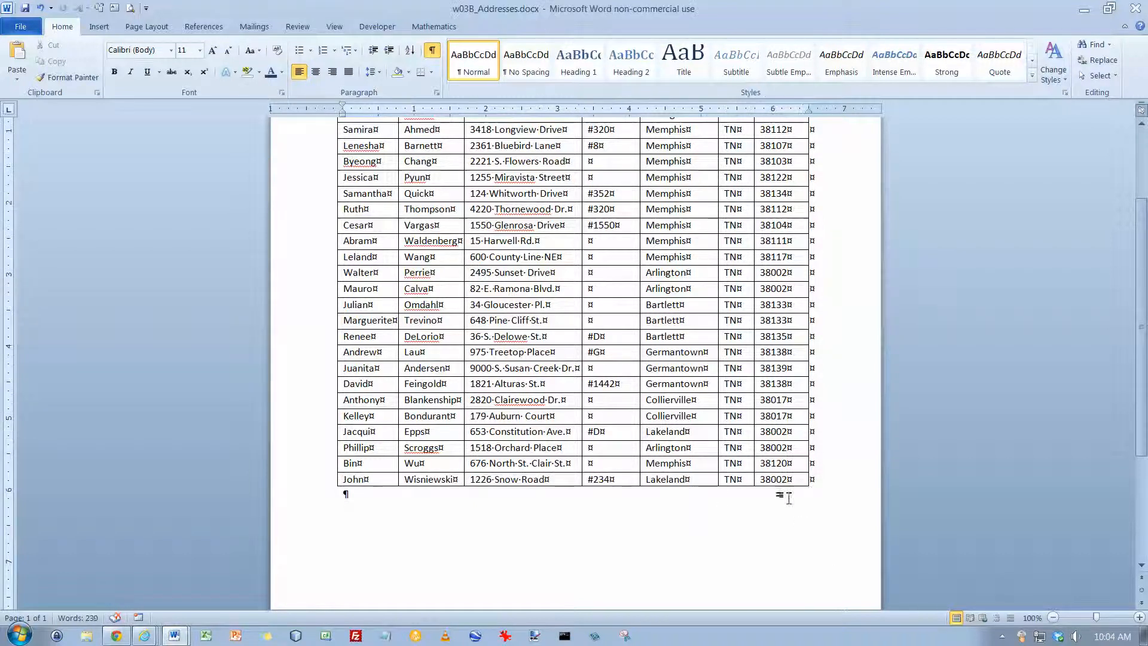
click(800, 482)
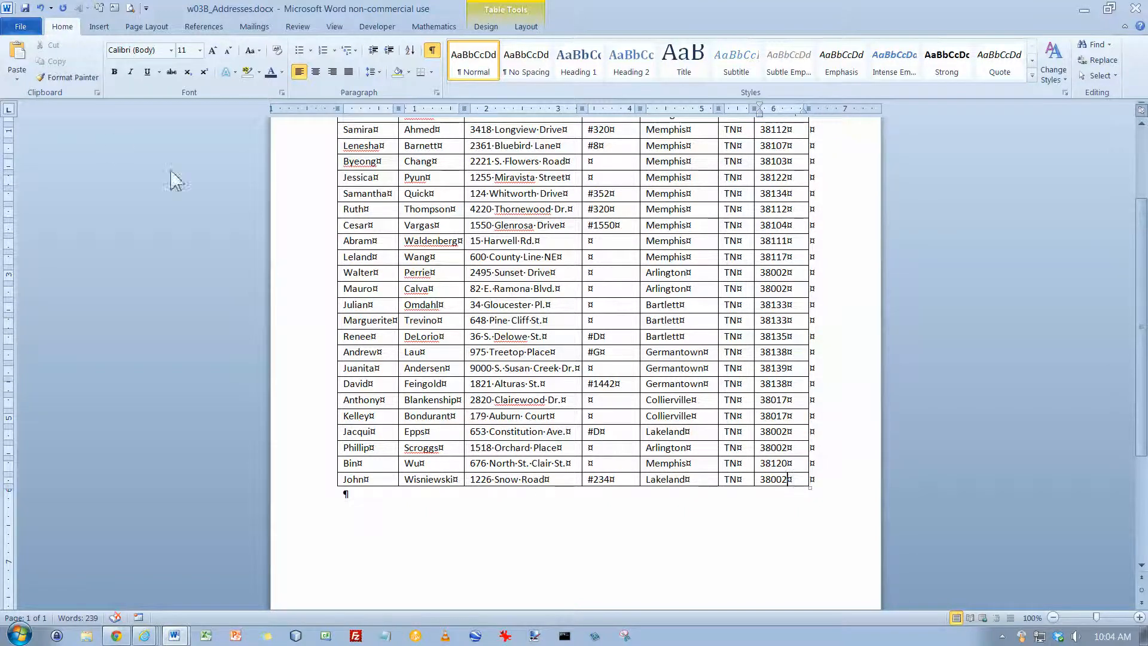
click(25, 8)
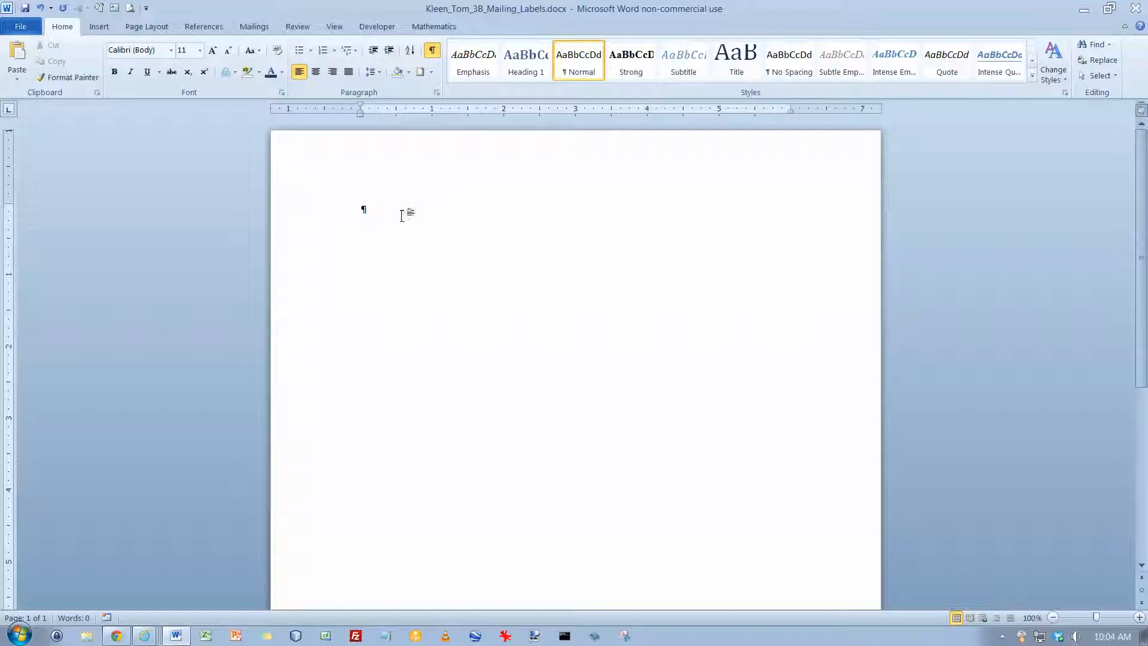
Start the Step by Step Mail Merge Wizard in the blank labels document, choose Labels as the document type, and continue to the starting document
click(262, 30)
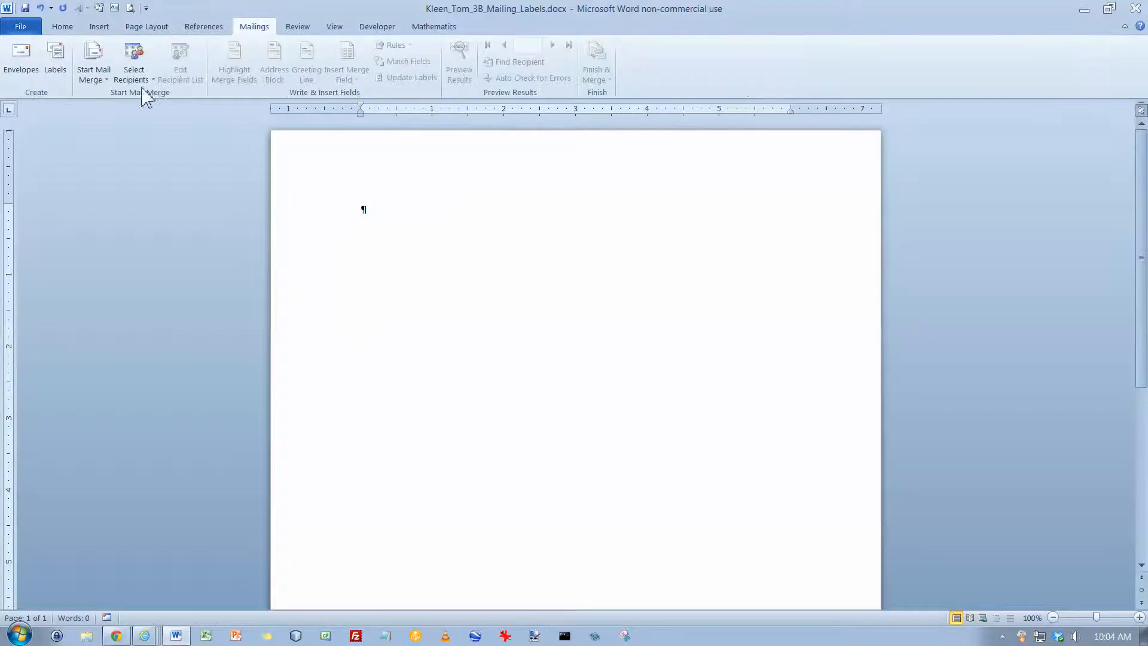
click(100, 90)
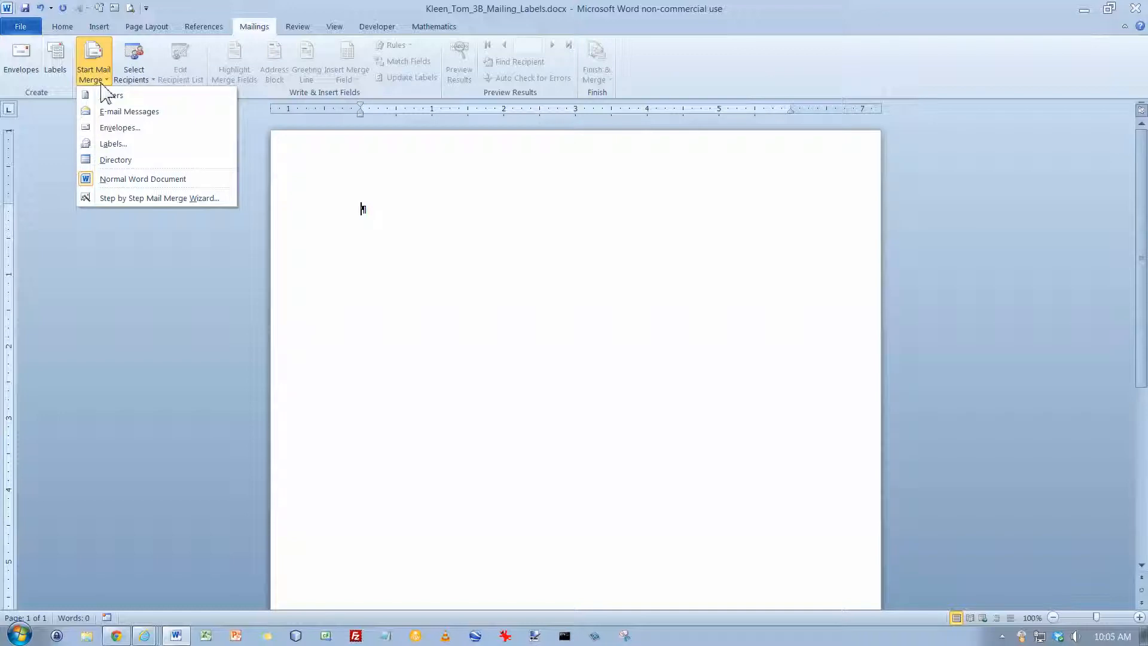
click(155, 198)
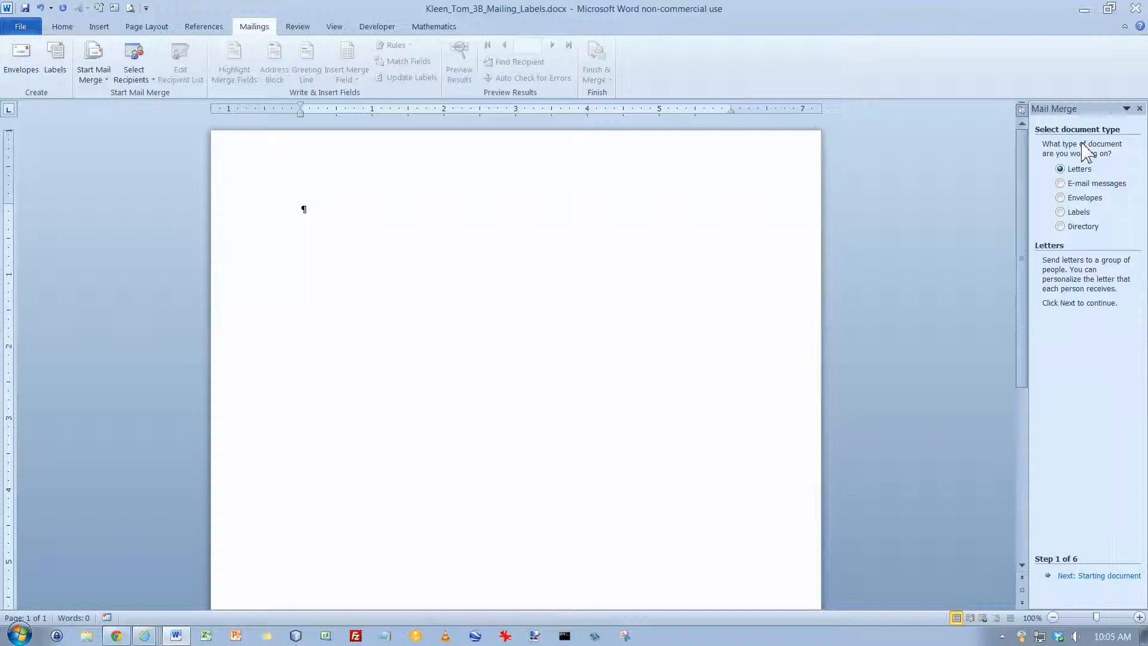
click(1061, 213)
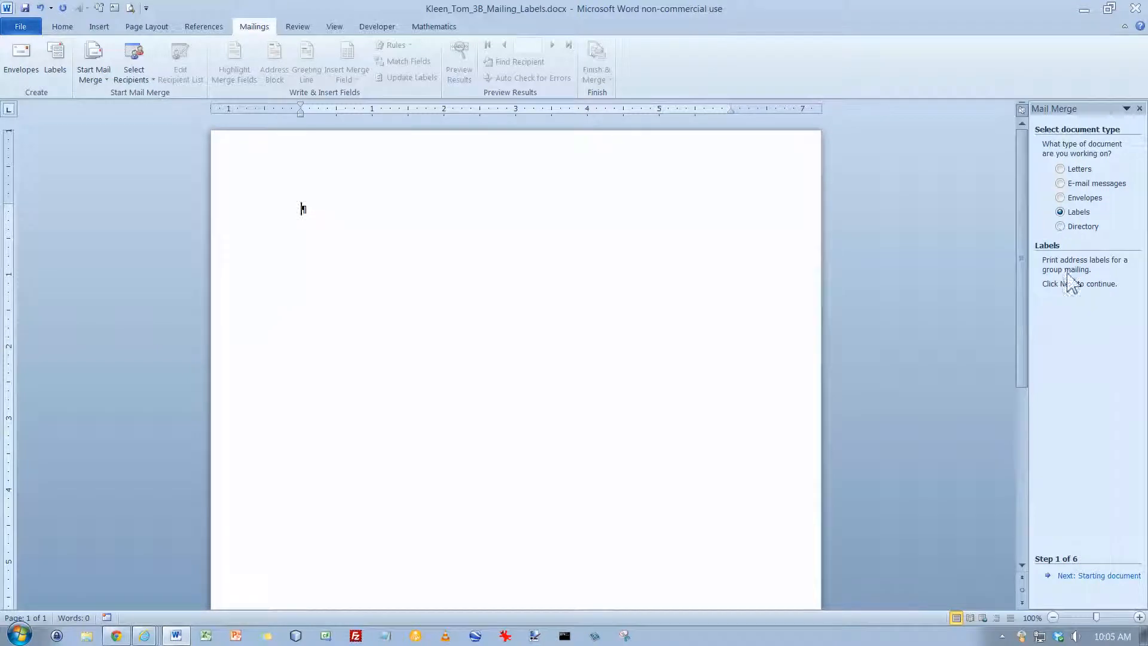
click(1092, 575)
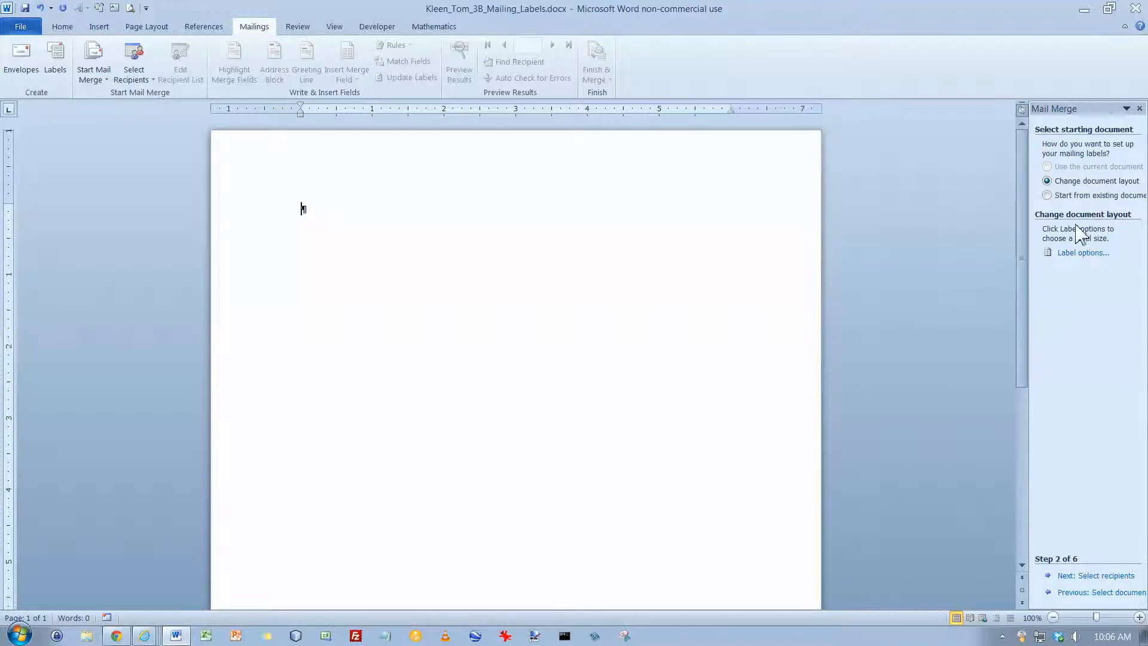
Set the label layout to vendor Avery US Letter, product 5160 Easy Peel Address Labels
click(1075, 258)
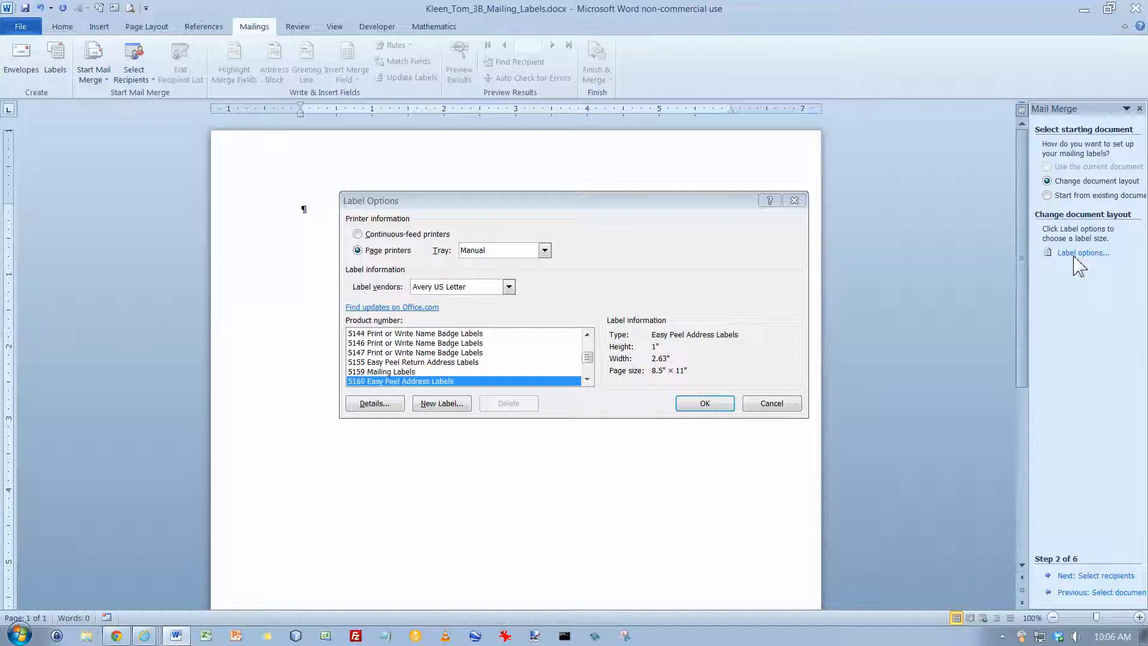
click(509, 288)
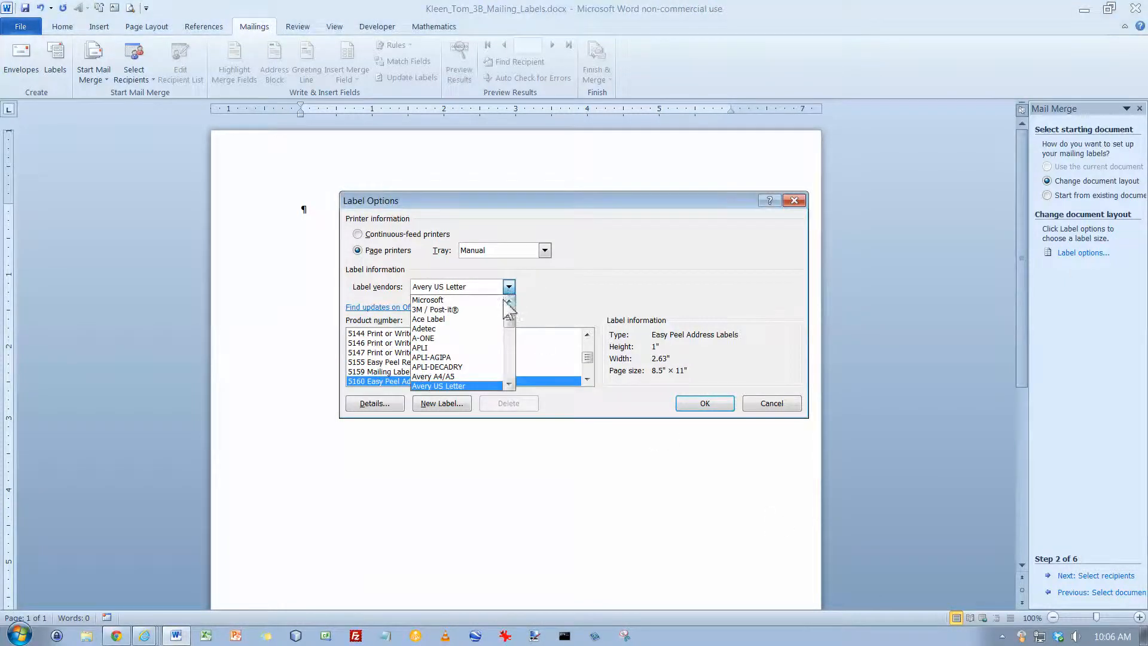
click(480, 386)
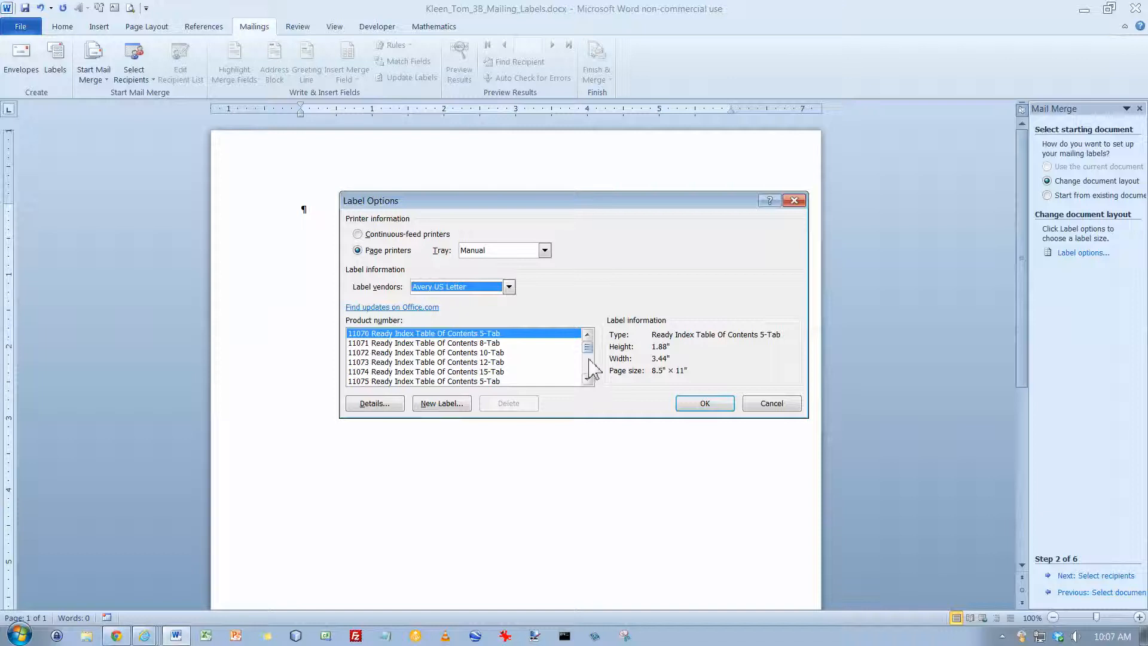
scroll(589, 375, down, 3)
scroll(587, 369, down, 10)
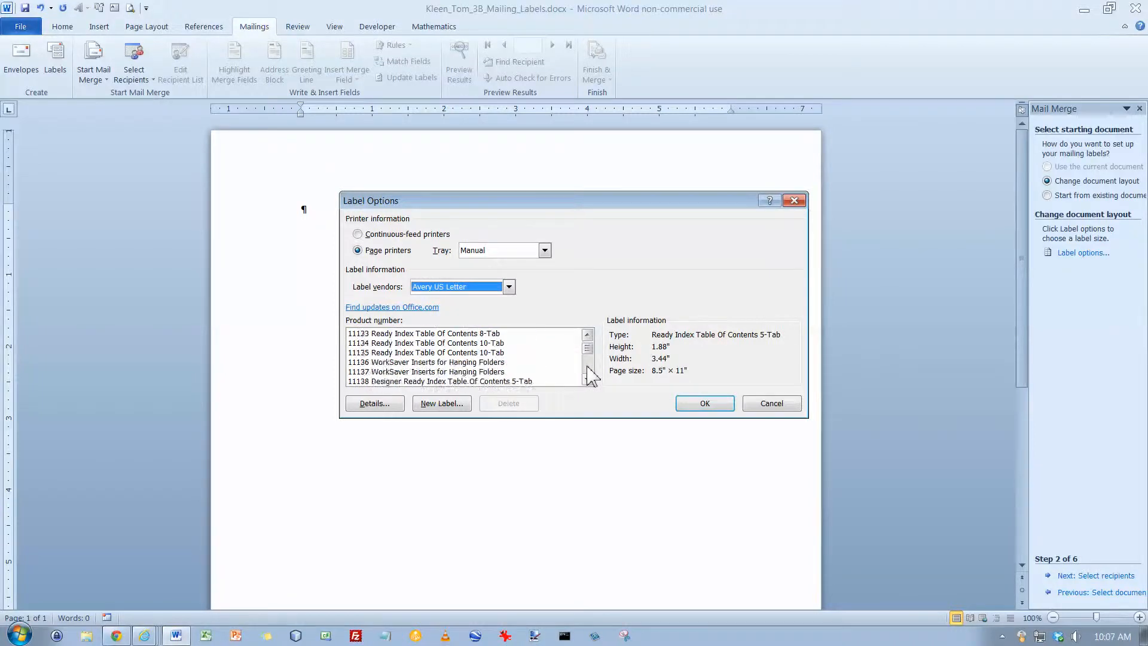
scroll(588, 374, down, 12)
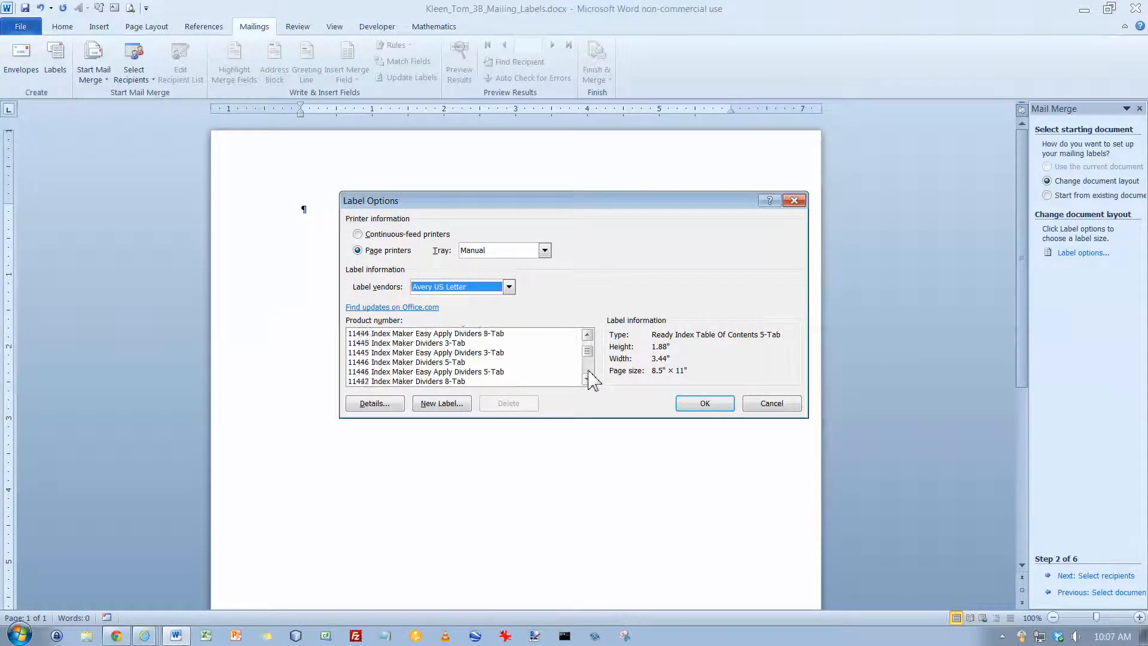
scroll(591, 373, down, 10)
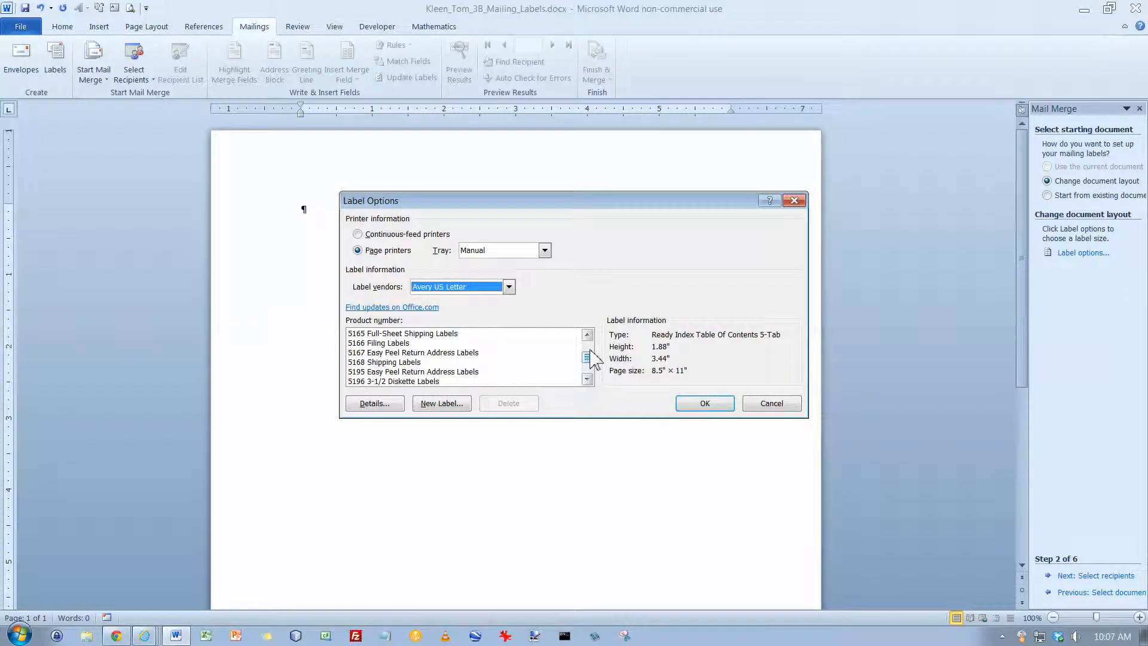
scroll(592, 358, up, 2)
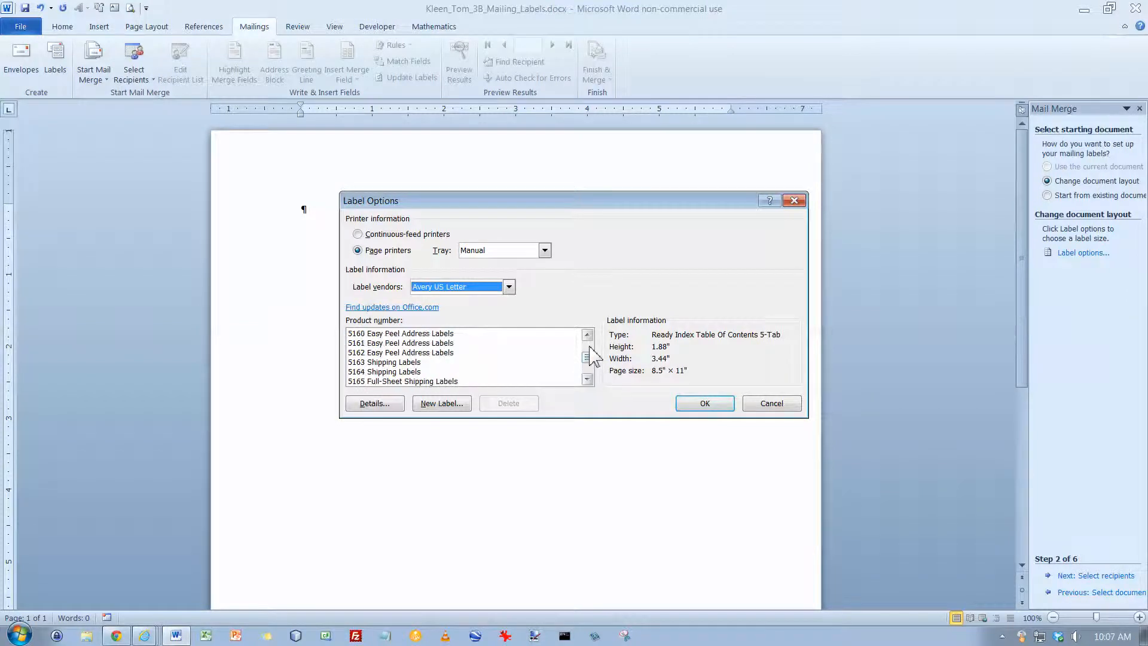
click(433, 333)
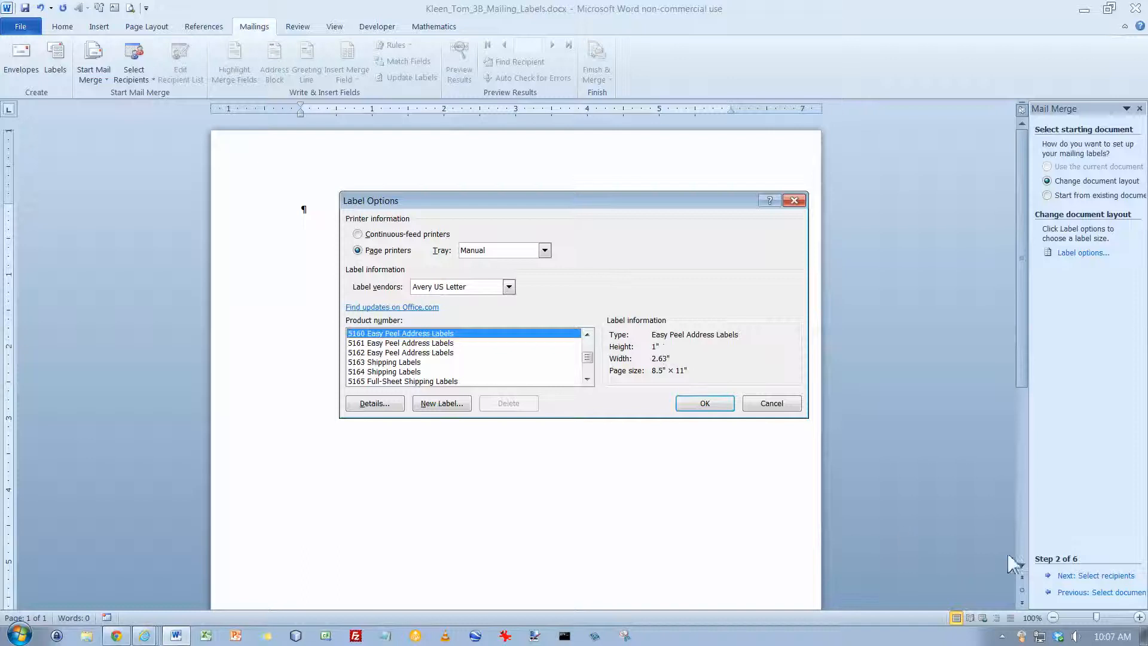
click(713, 406)
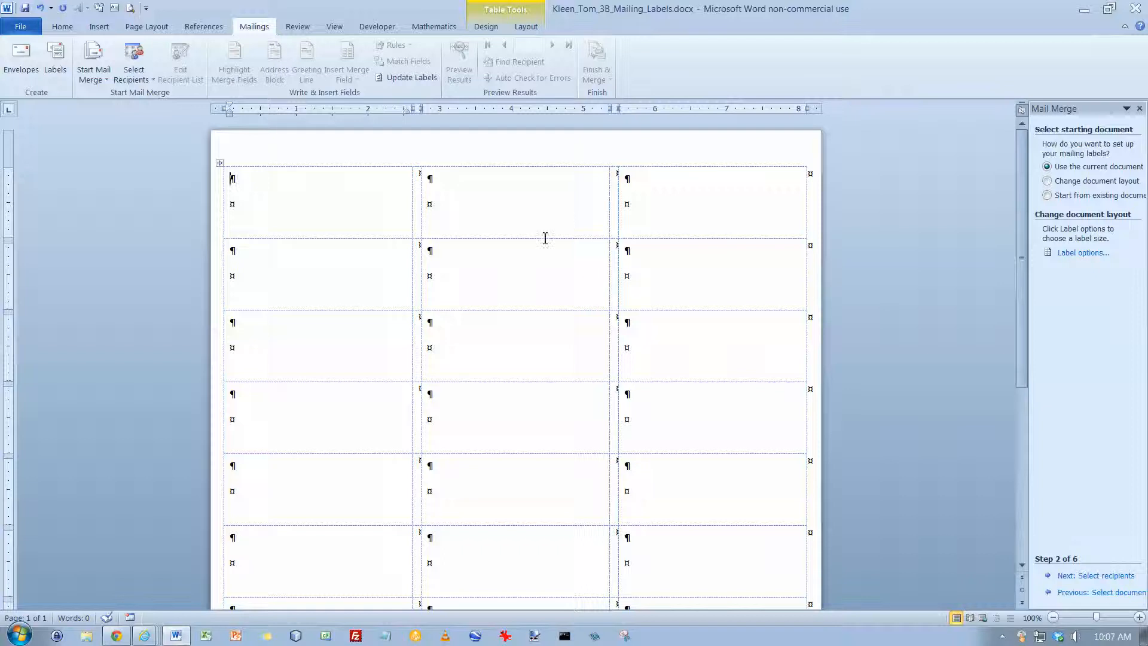
Continue to recipient selection and use w03B_Addresses.docx from the CSC110-WIT/02_word/chapter_03 folder as the existing recipient list
click(1099, 576)
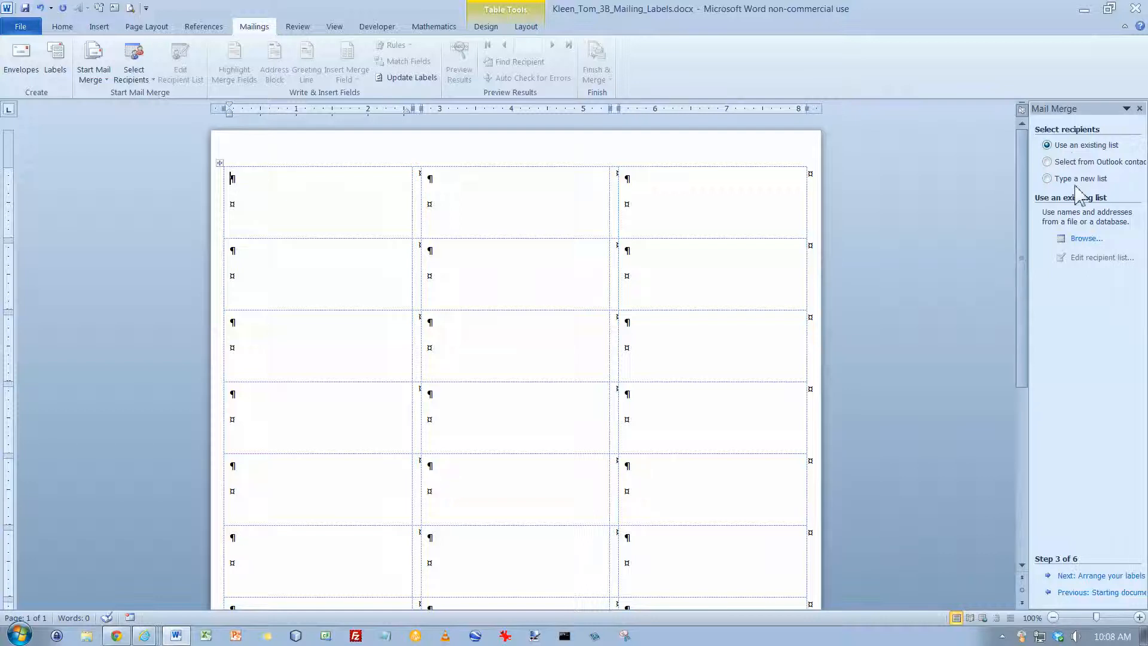
click(1082, 240)
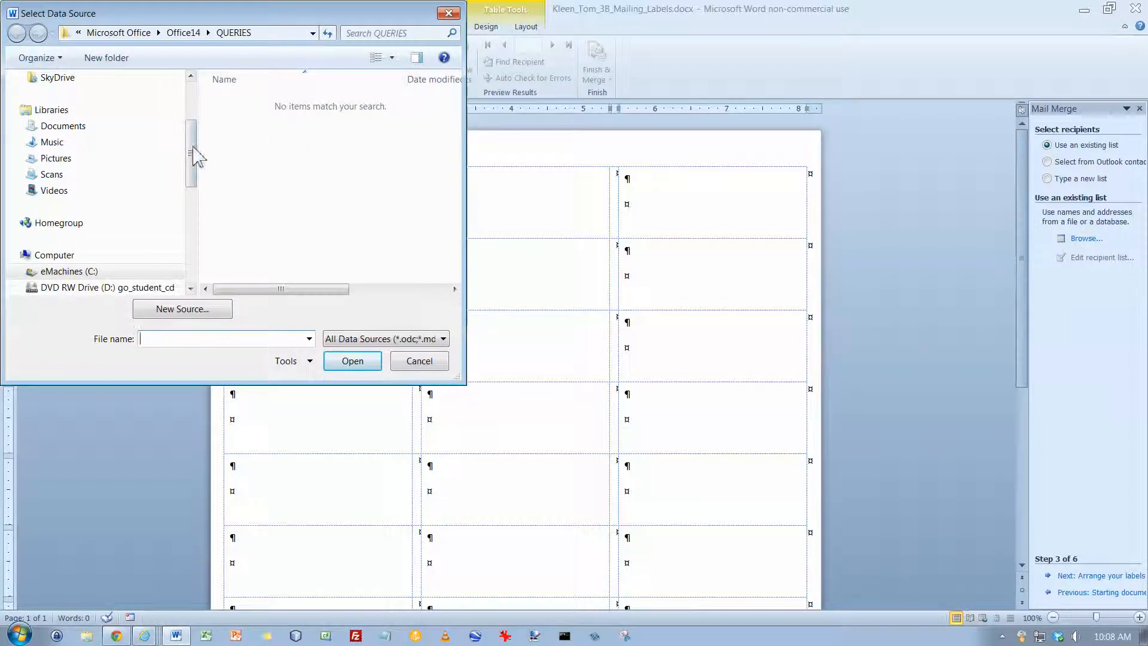
click(62, 83)
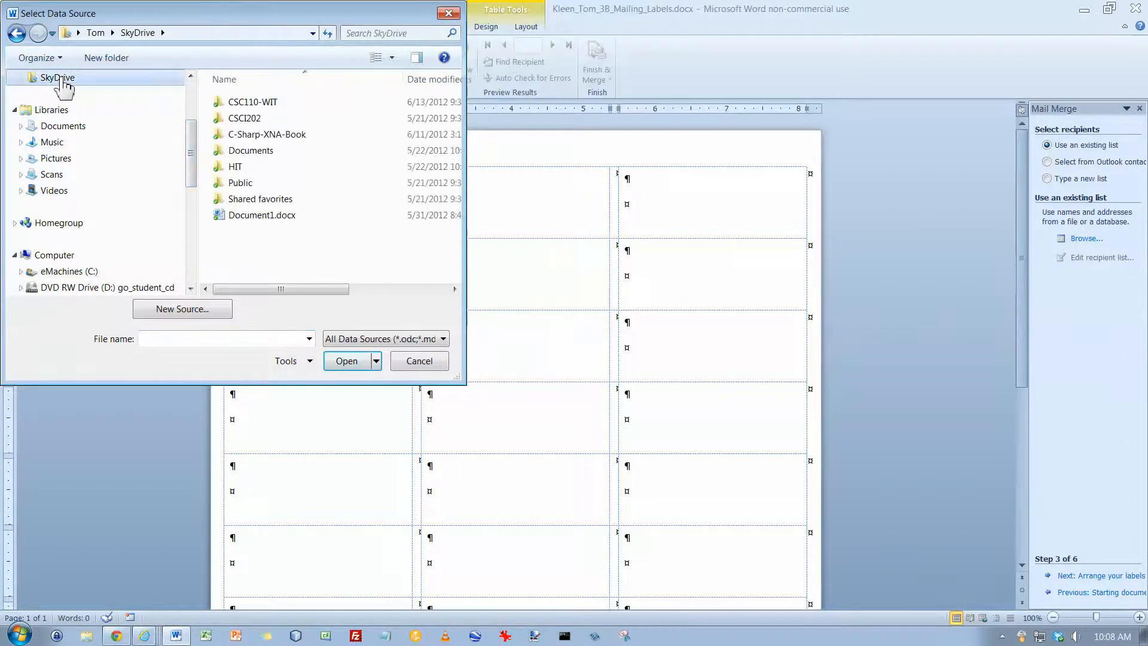
double_click(236, 108)
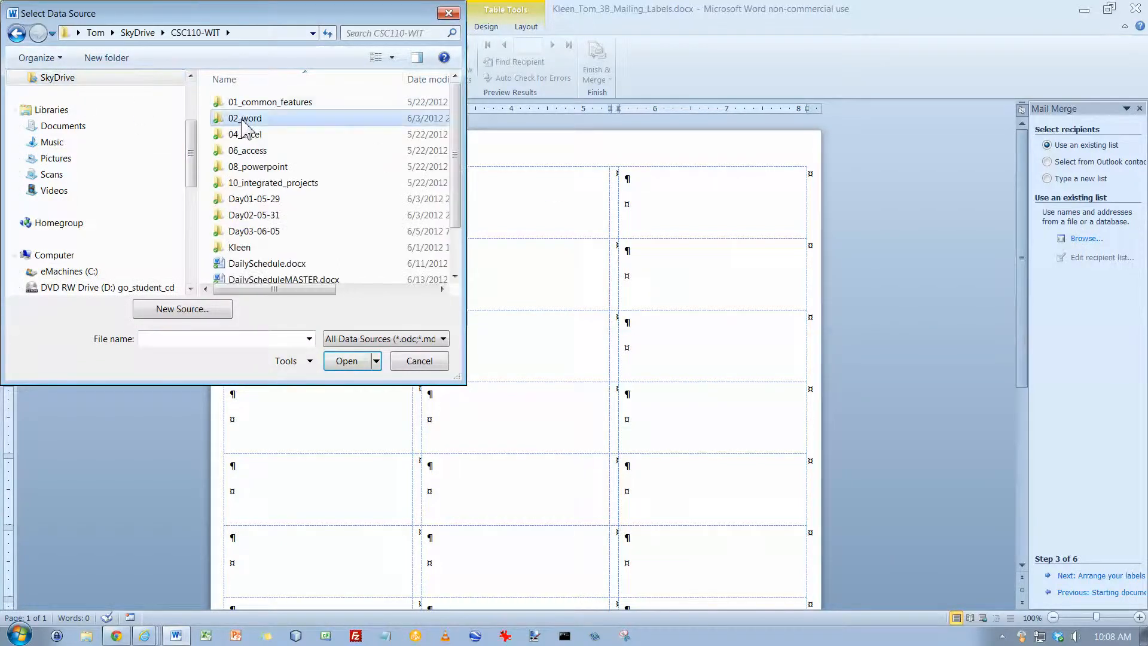
double_click(242, 119)
double_click(250, 136)
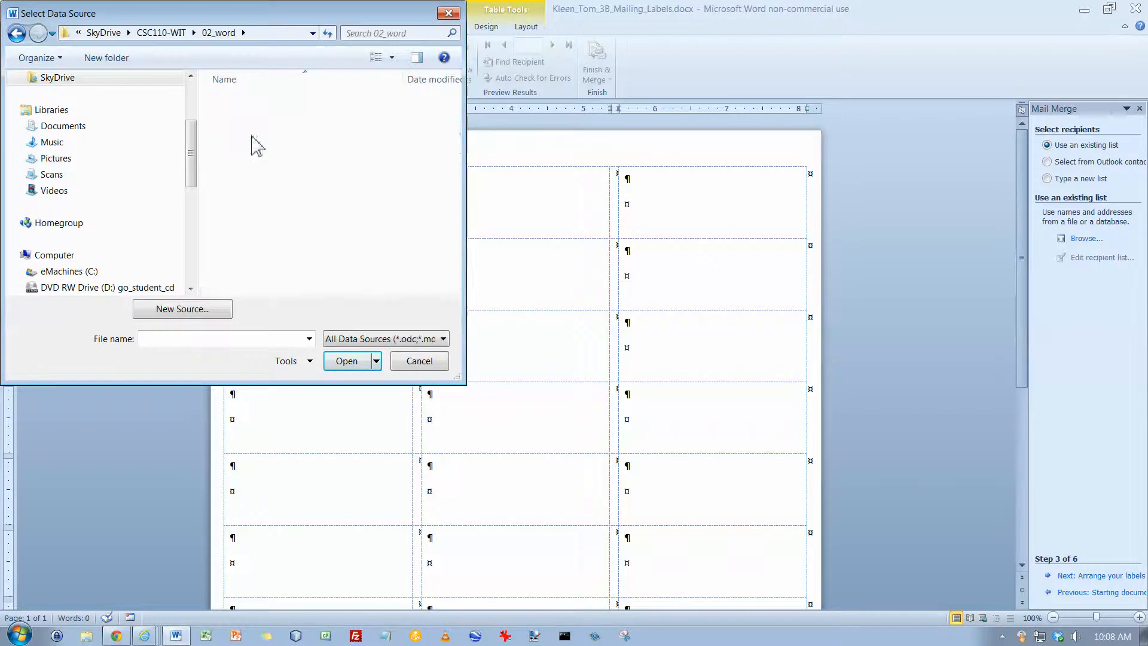
click(263, 201)
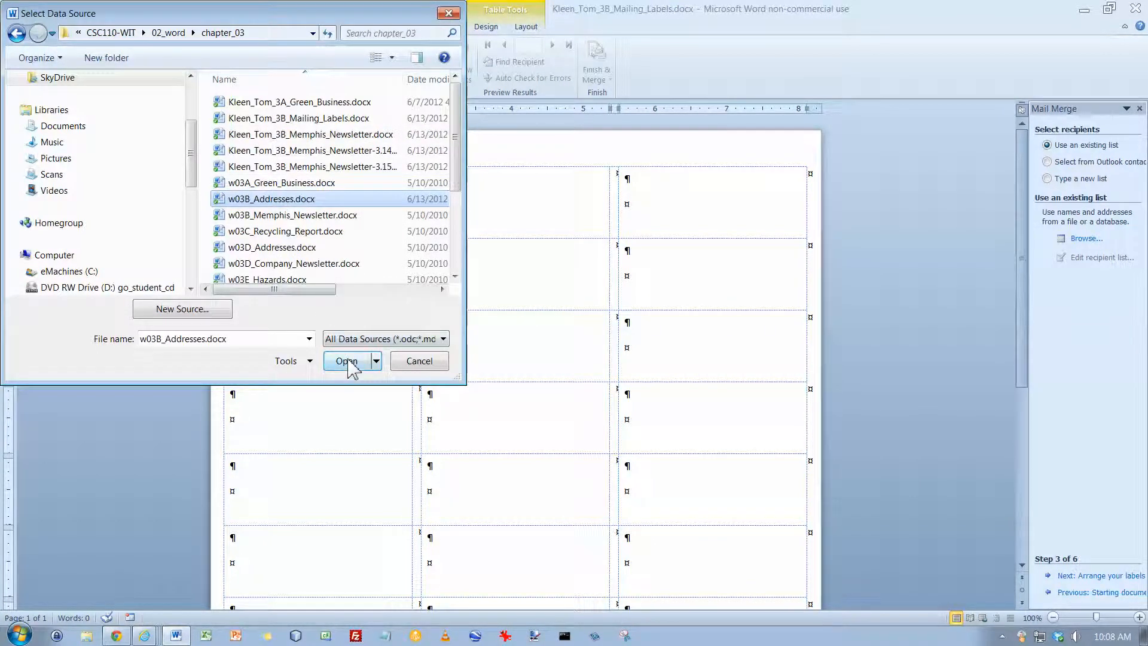
click(346, 361)
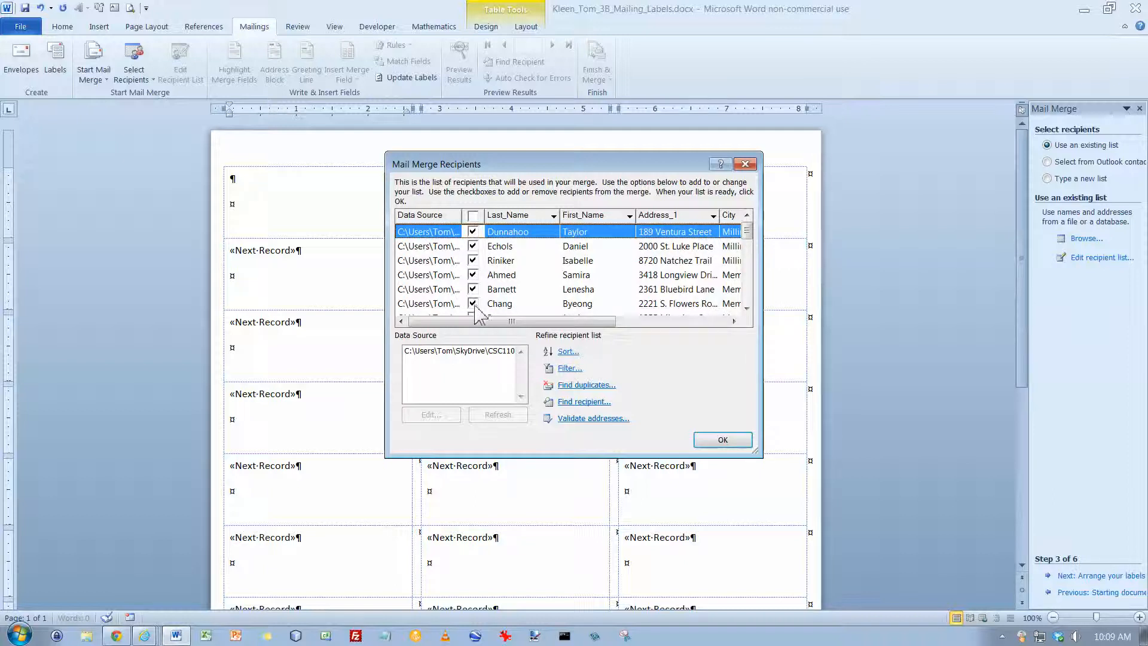
Add a new record with the contact's full name and postal address to the data source, and accept the mail merge recipients
click(554, 217)
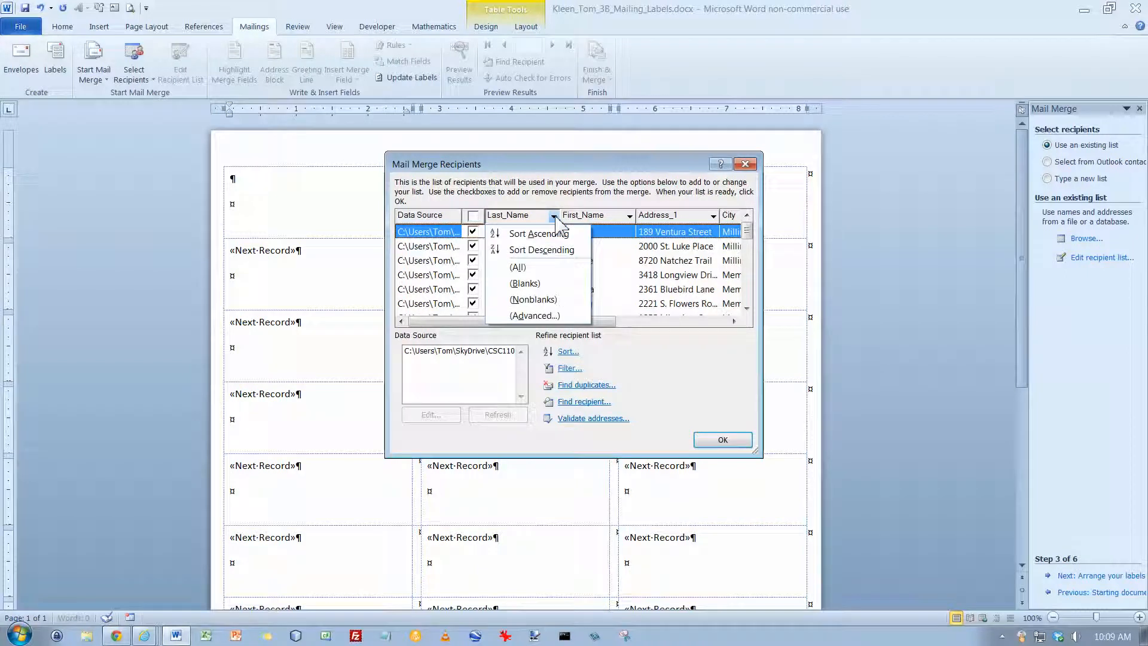
click(554, 217)
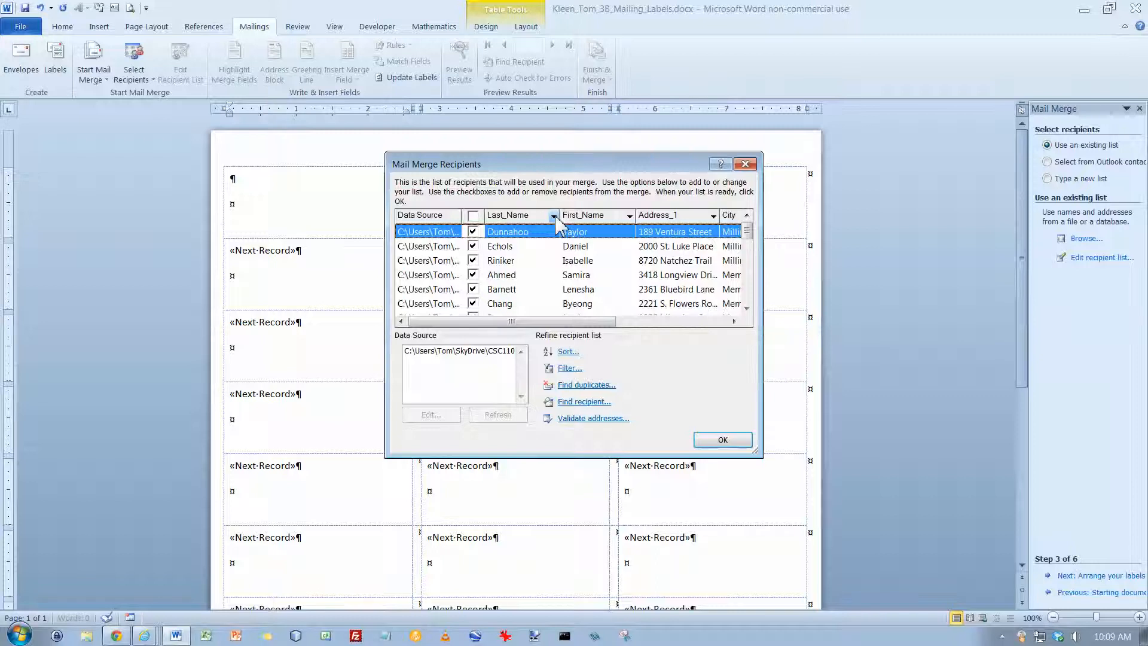
click(486, 353)
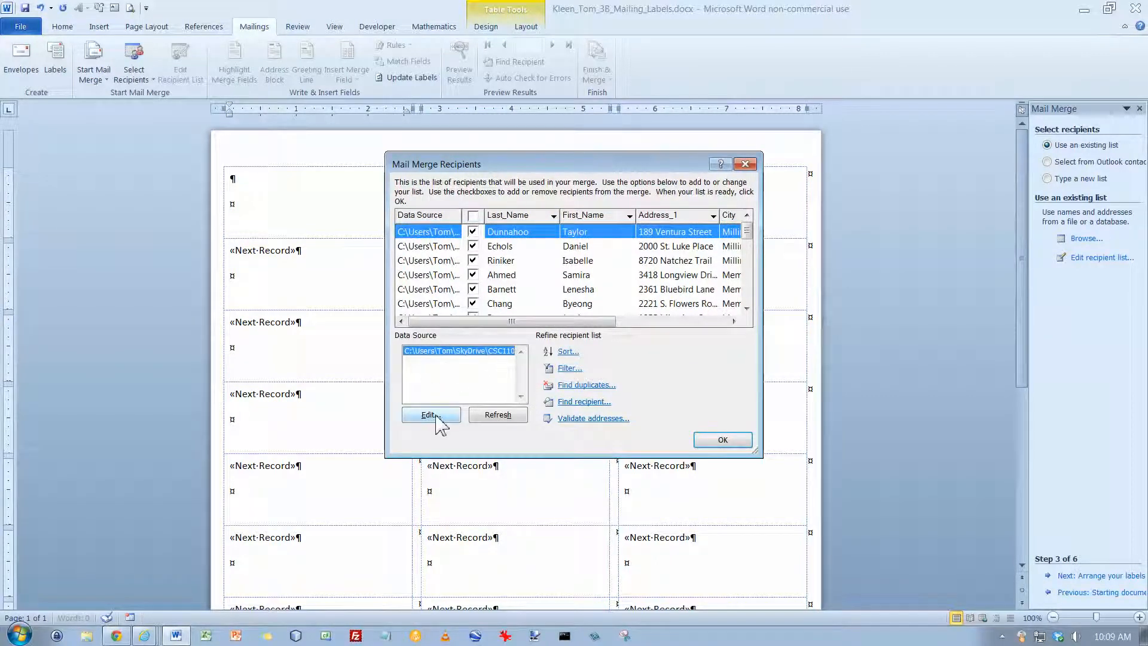
click(431, 415)
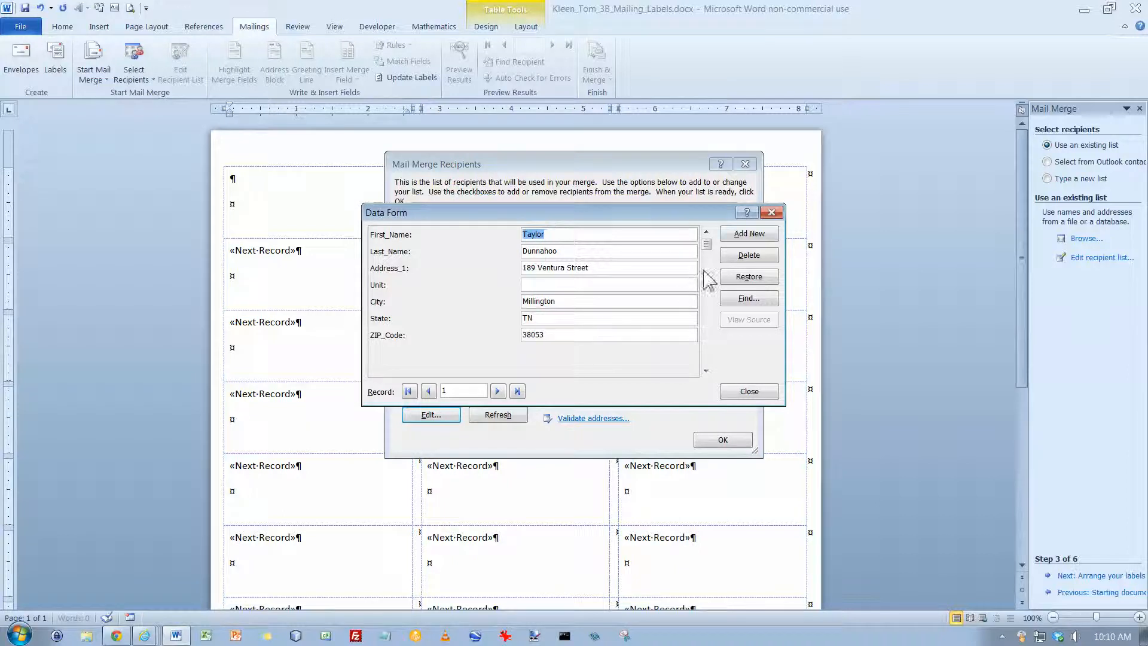
click(744, 237)
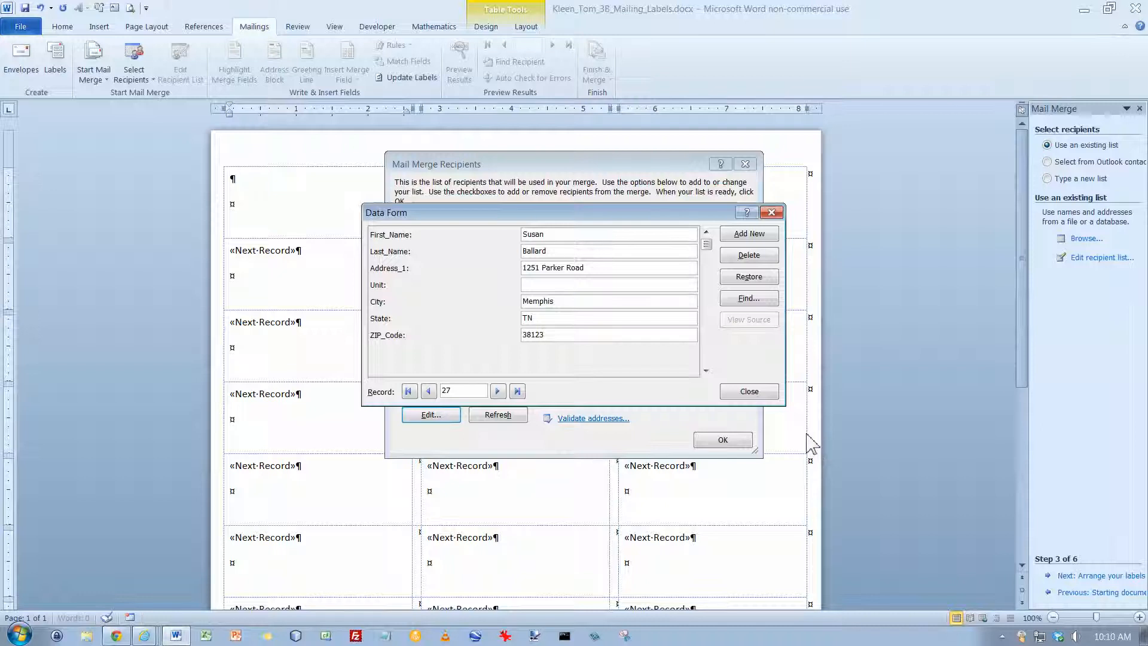
click(750, 392)
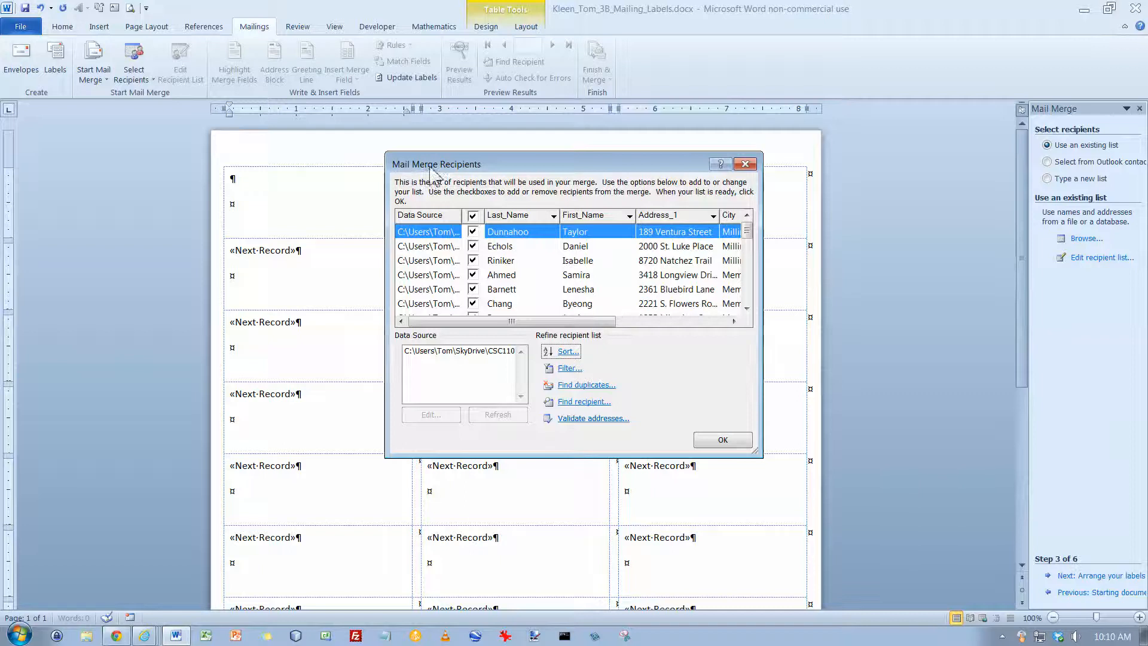
click(720, 444)
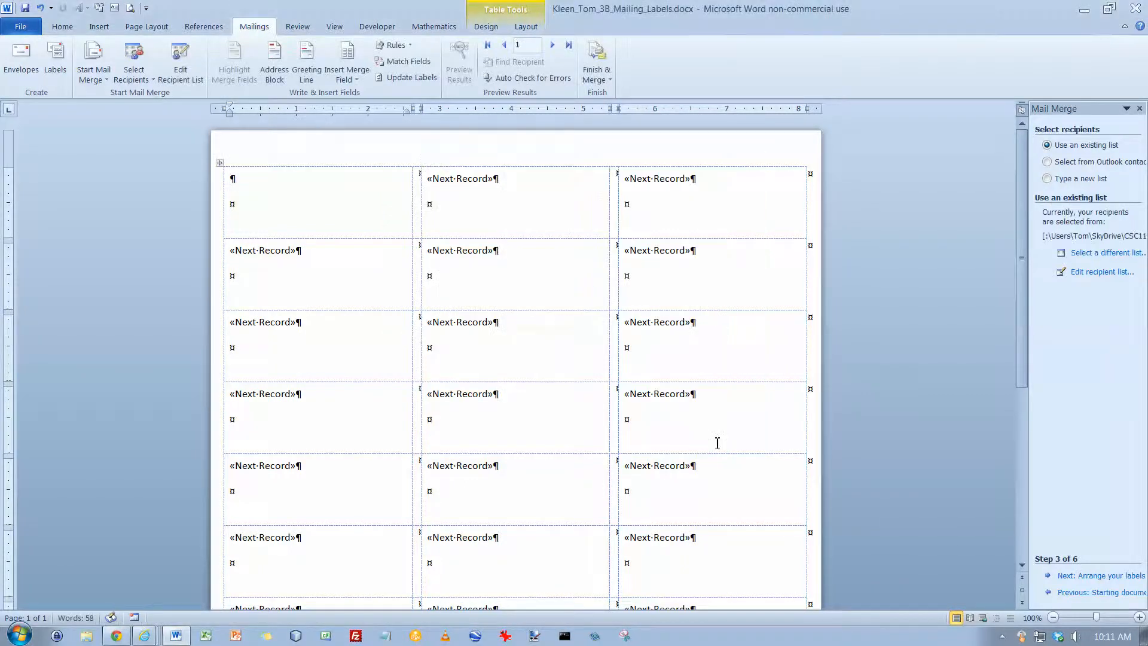
Continue to arranging the labels and insert an address block in the first label, matching the Address 2 field to Unit
click(1098, 575)
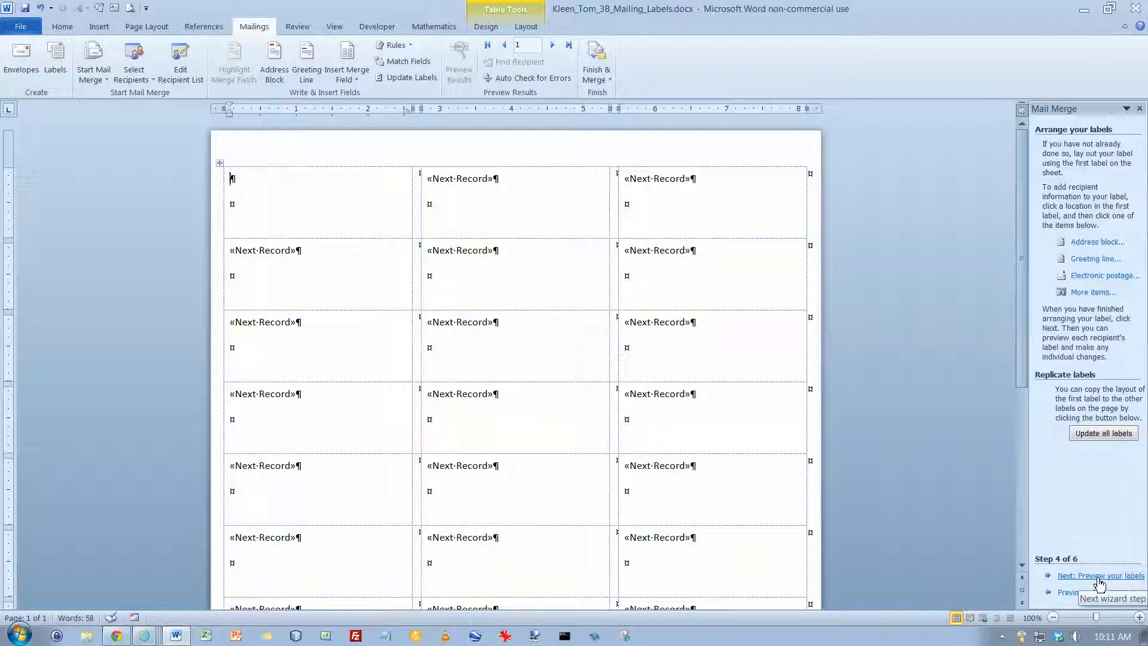
click(1096, 246)
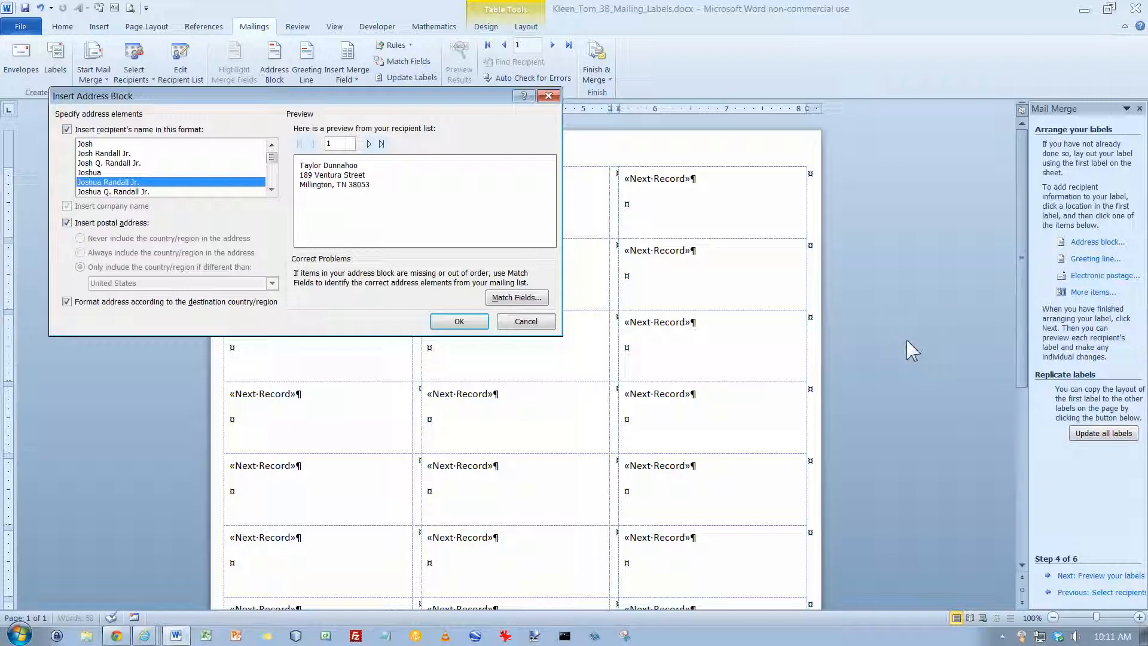
click(517, 298)
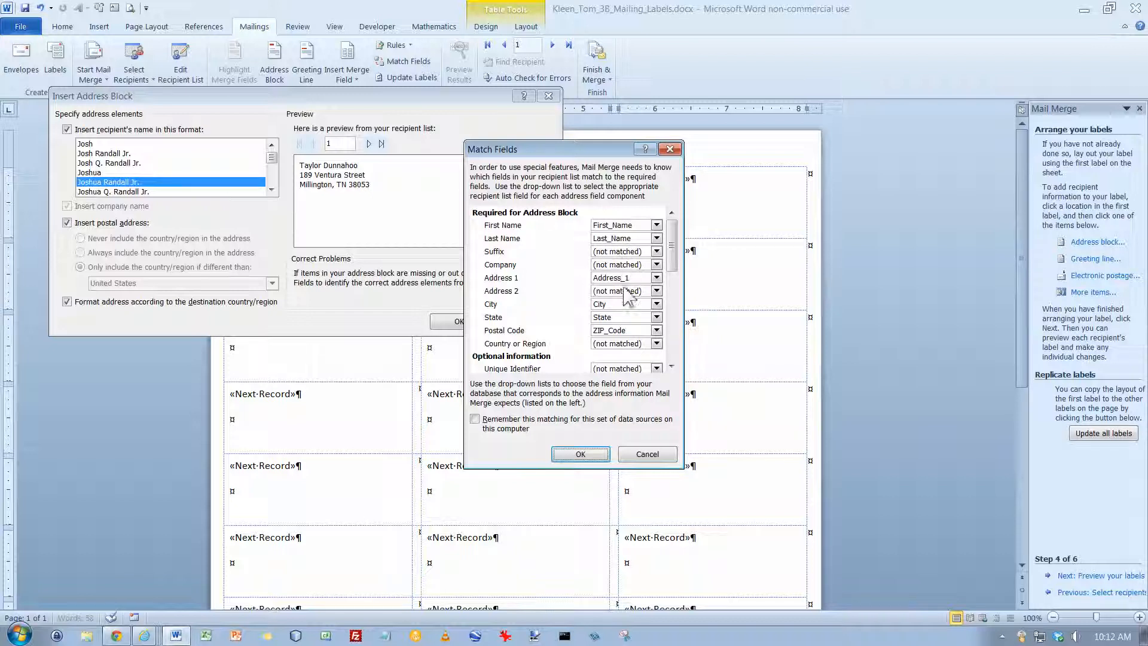
click(656, 291)
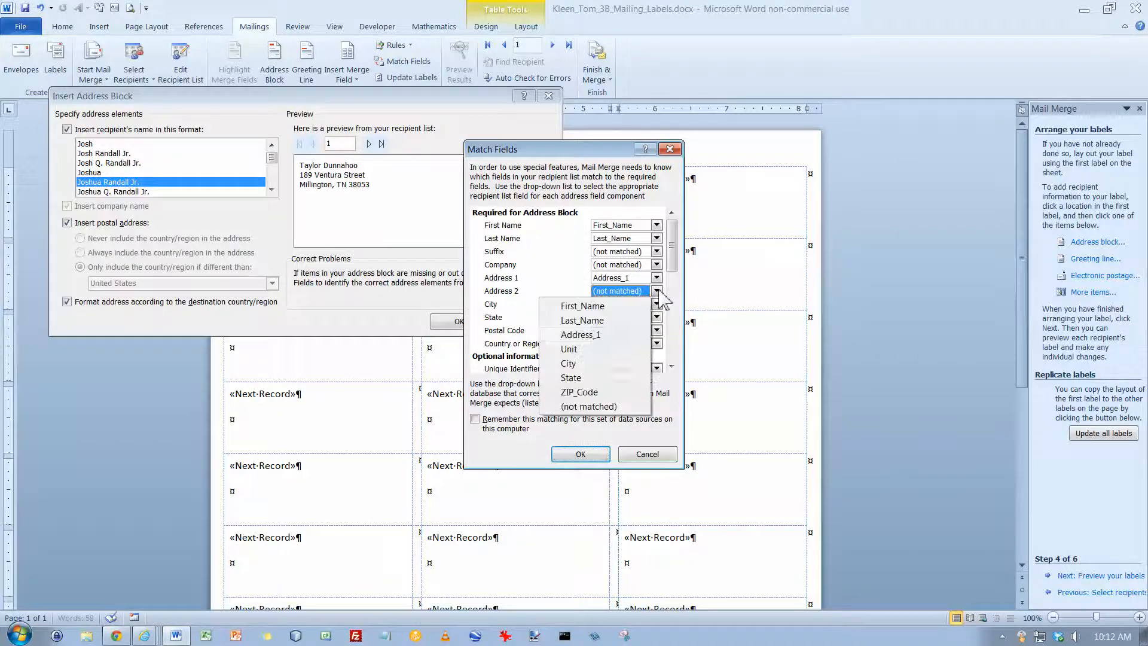
click(592, 349)
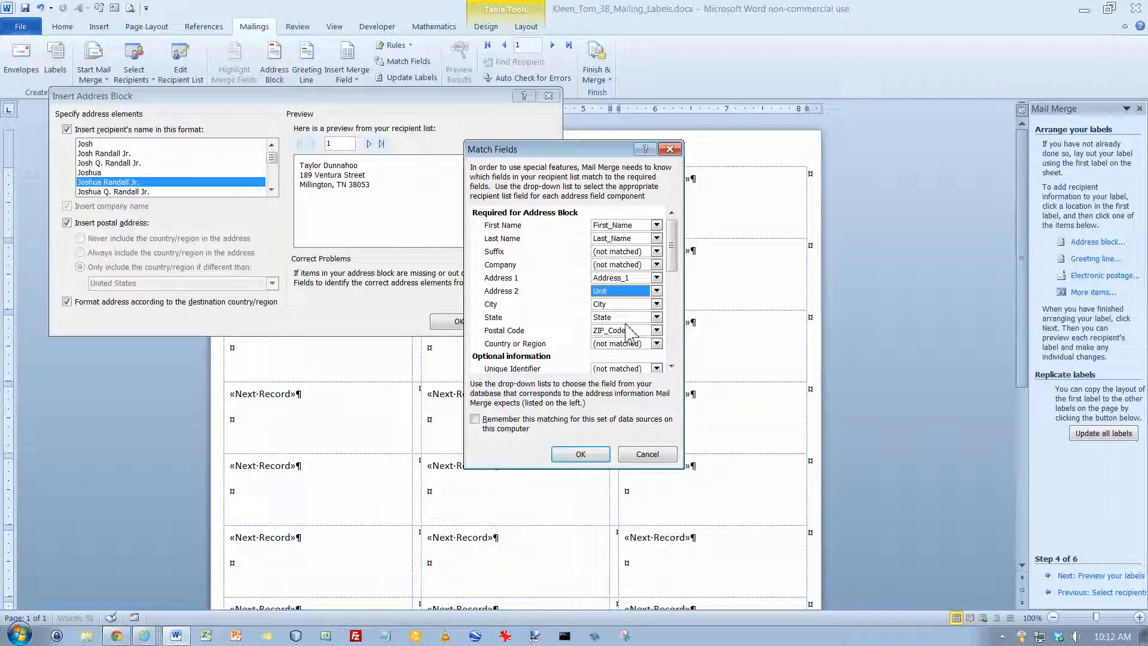
click(594, 456)
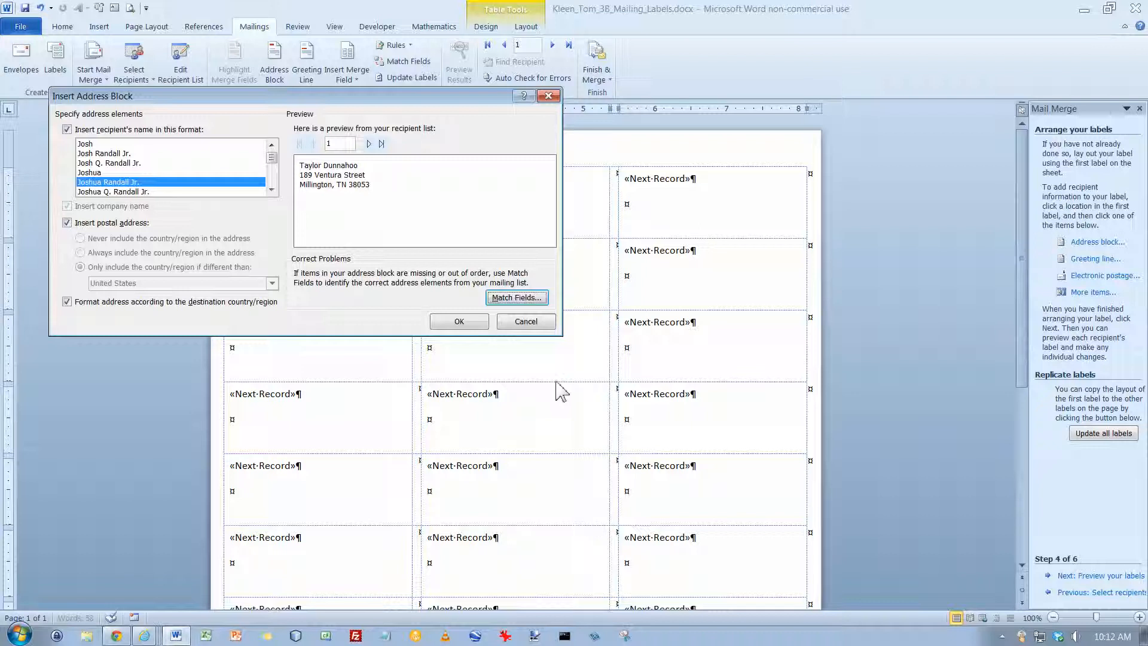
click(467, 321)
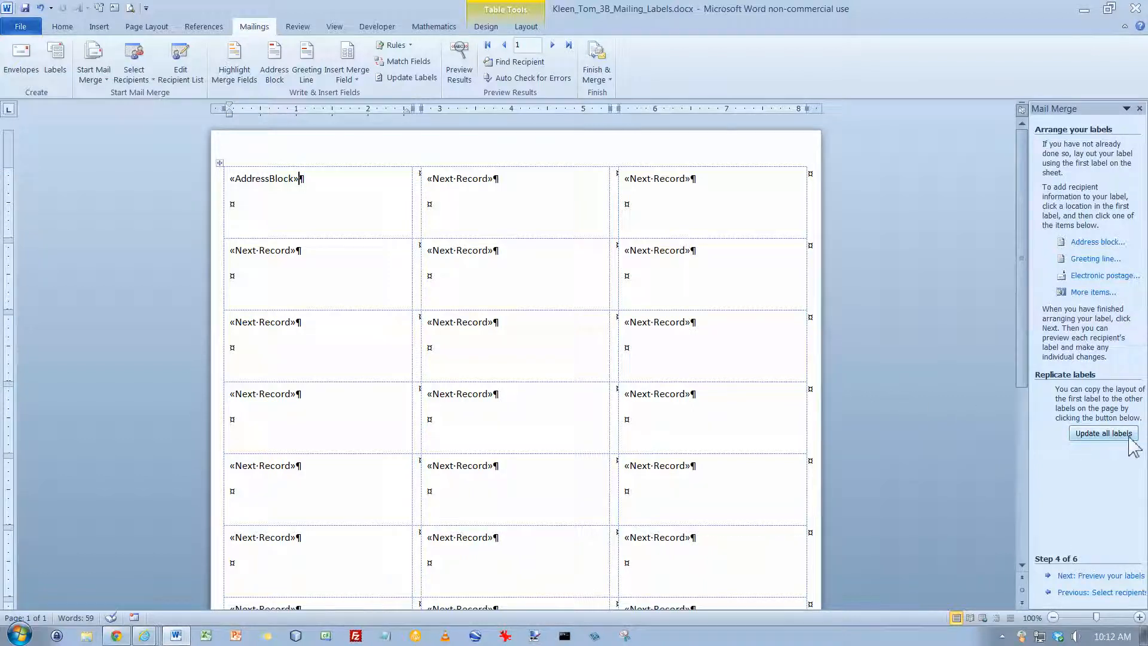
Replicate the first label's address block to all labels and preview the merged labels
click(1105, 436)
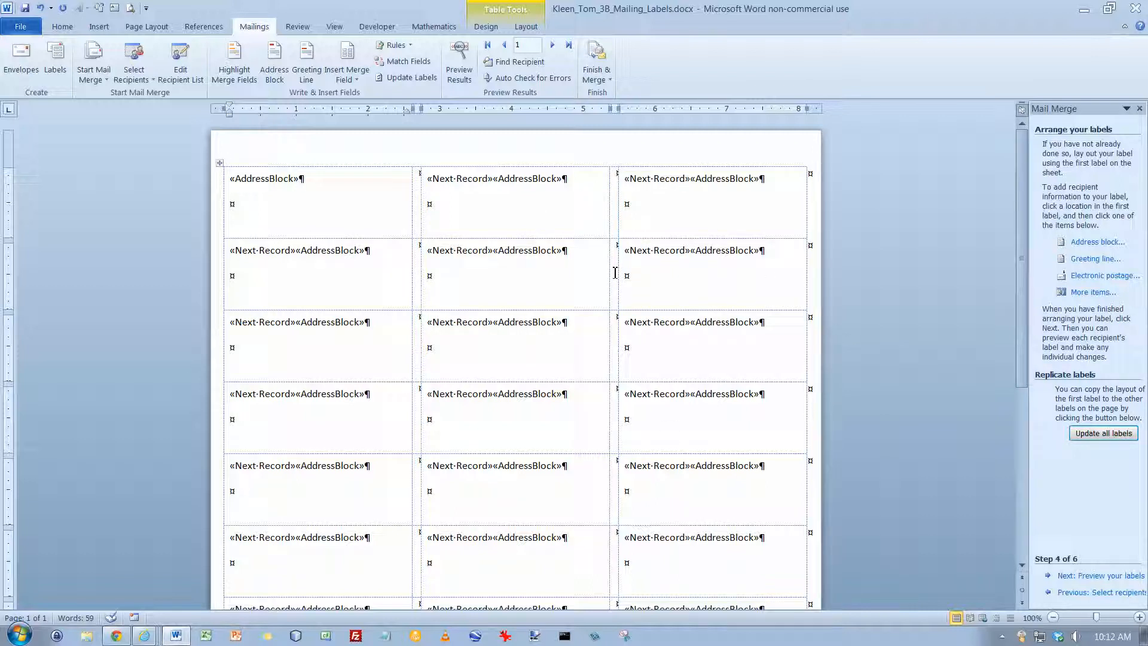
click(1105, 576)
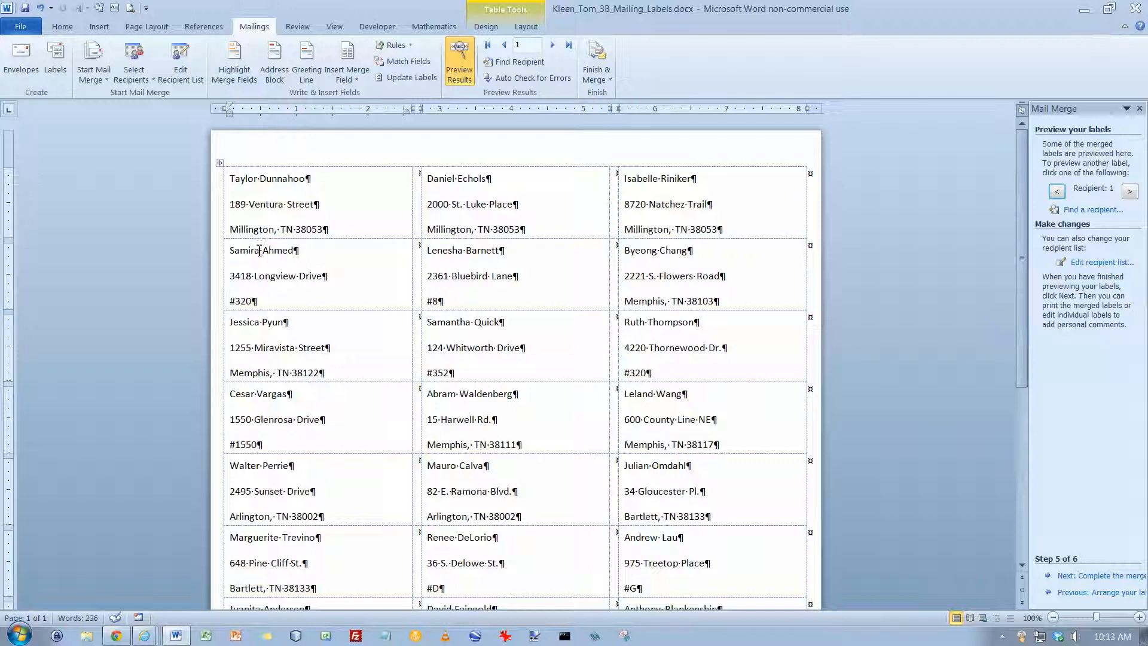
Set the paragraph spacing of the whole label table to 3 pt before and 0 pt after, and continue to completing the merge
click(222, 163)
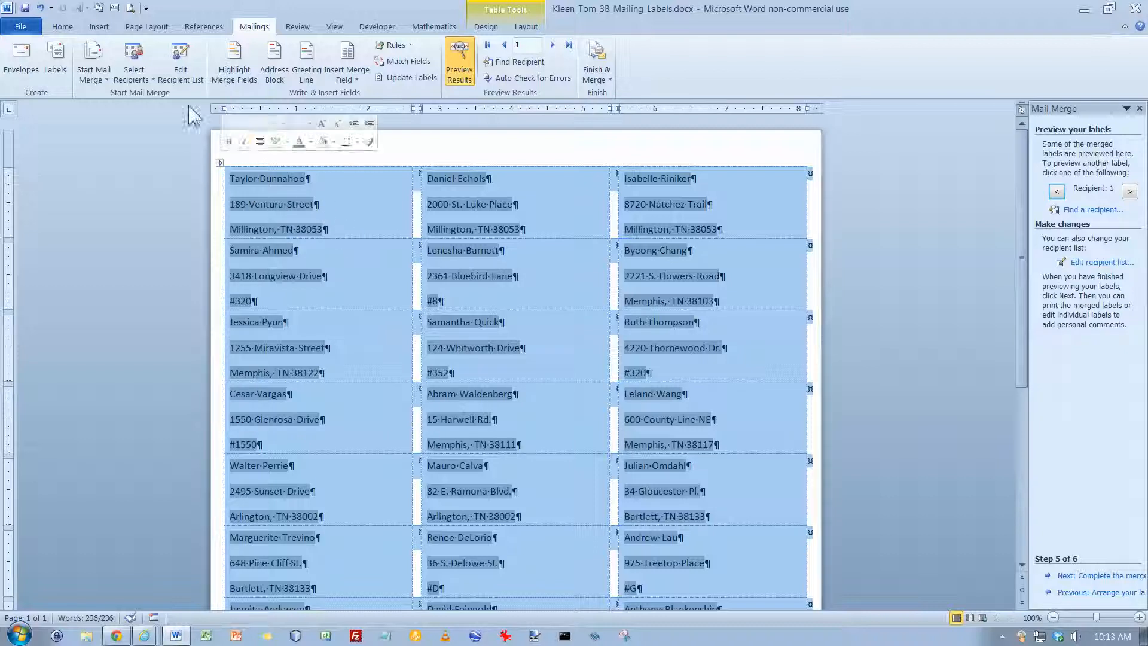
click(71, 28)
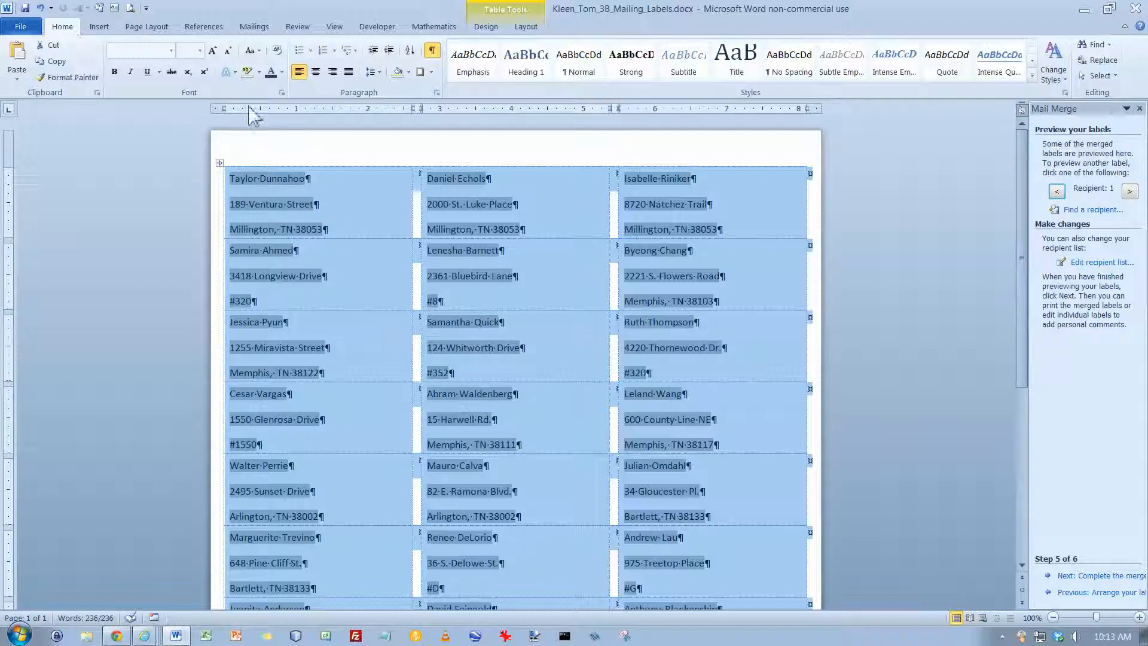
click(156, 32)
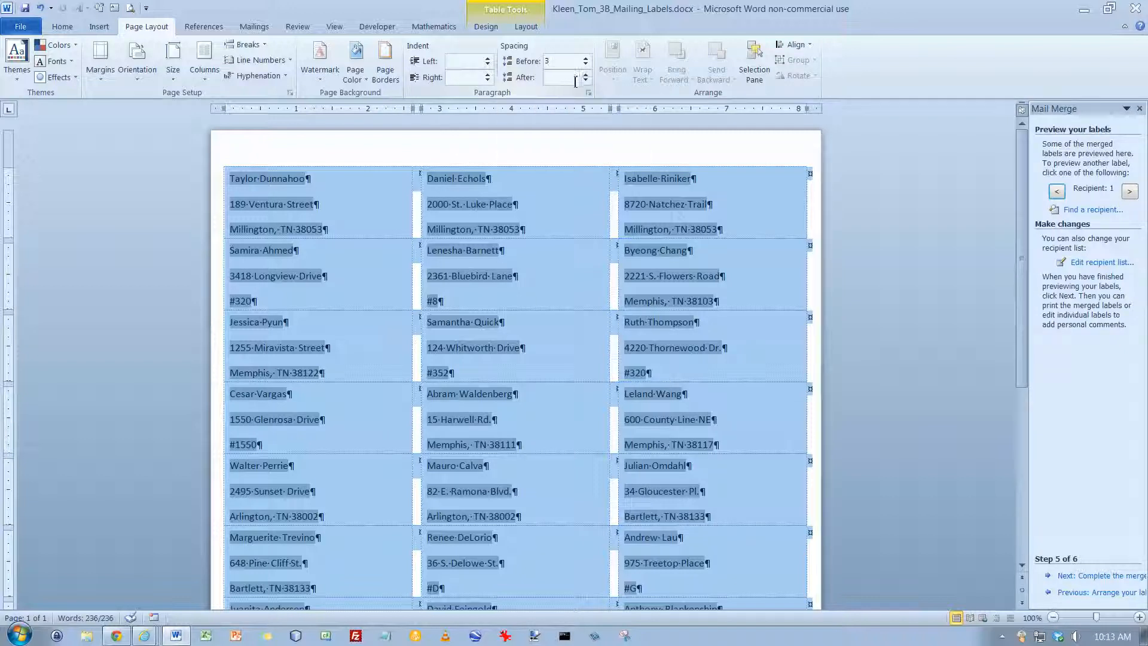
click(560, 77)
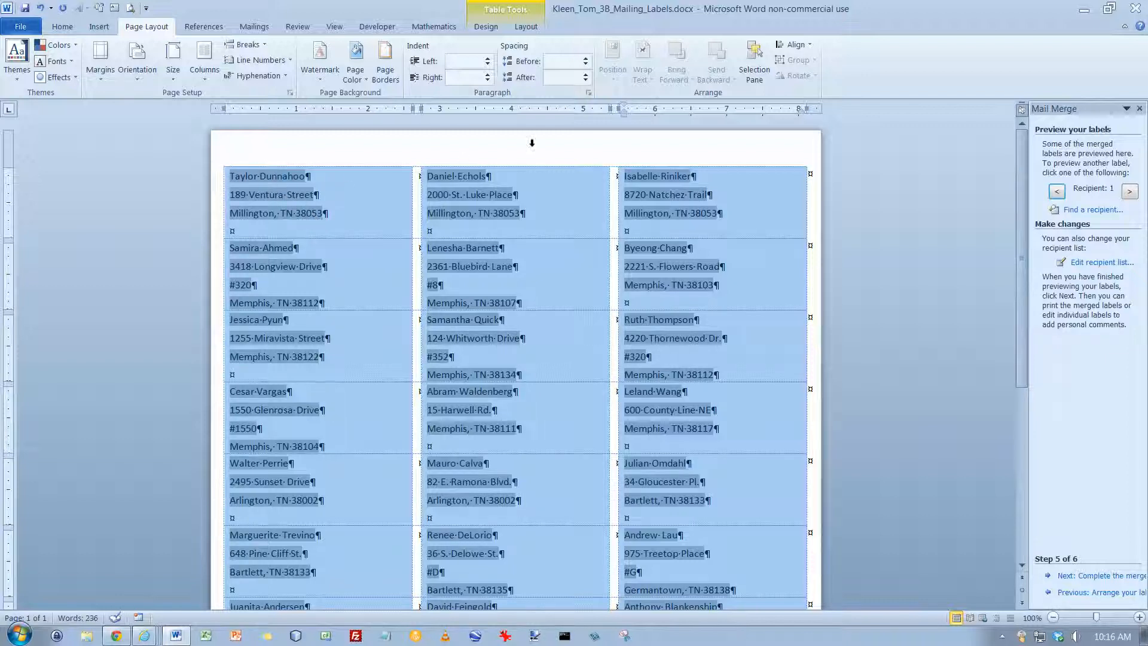
click(562, 61)
text(3)
click(557, 80)
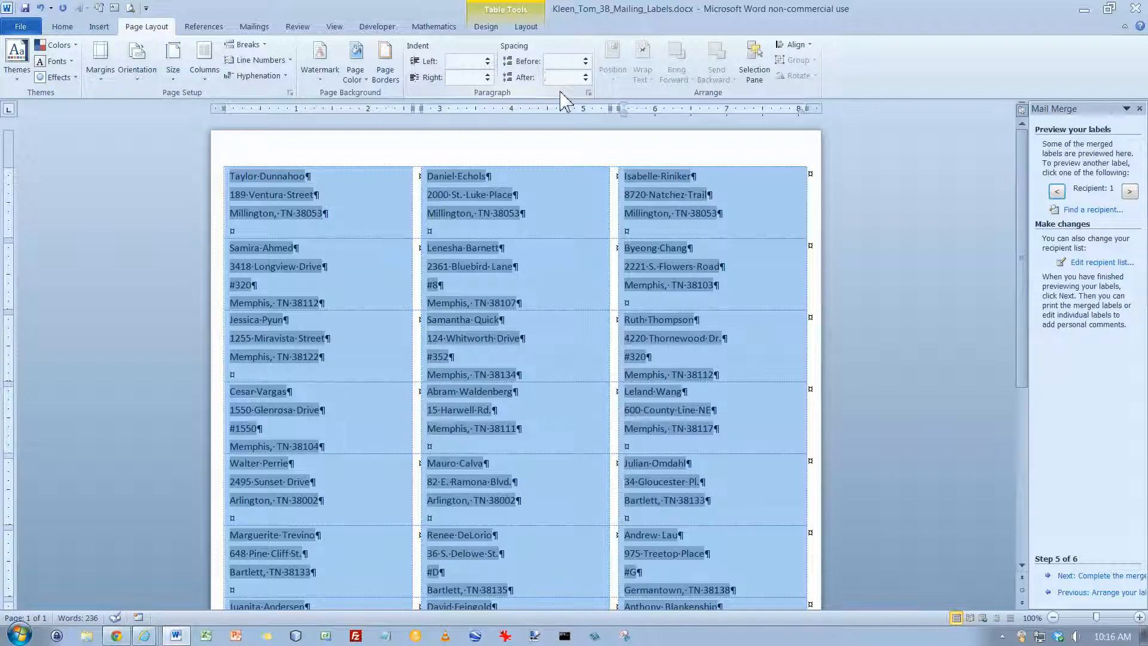
text(0)
click(530, 177)
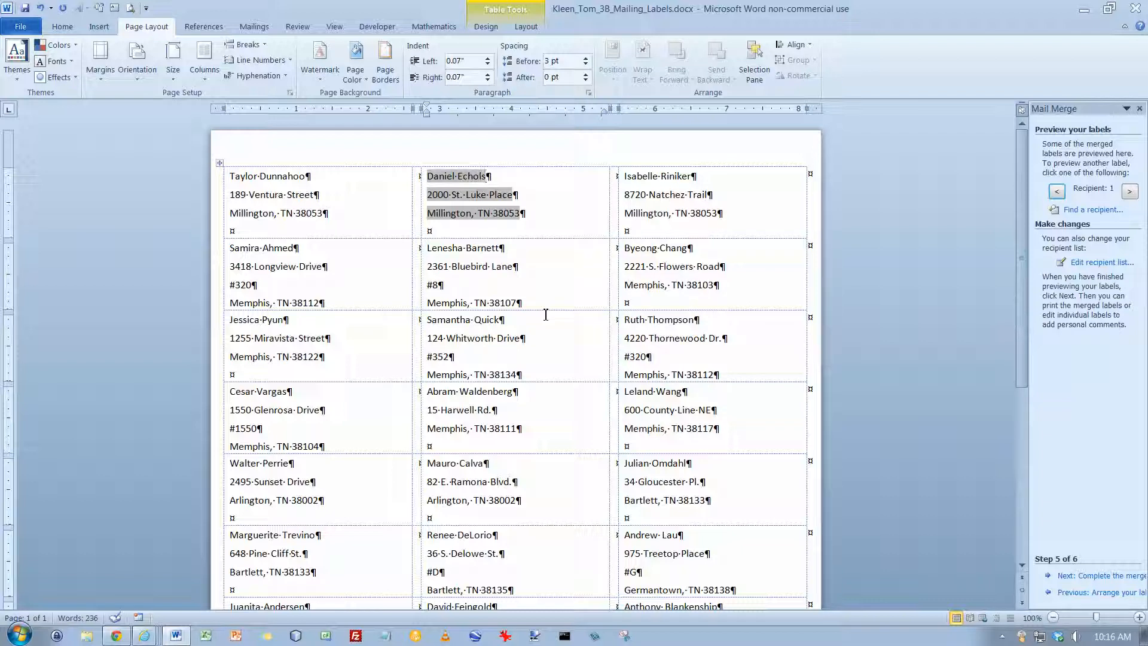
click(1110, 579)
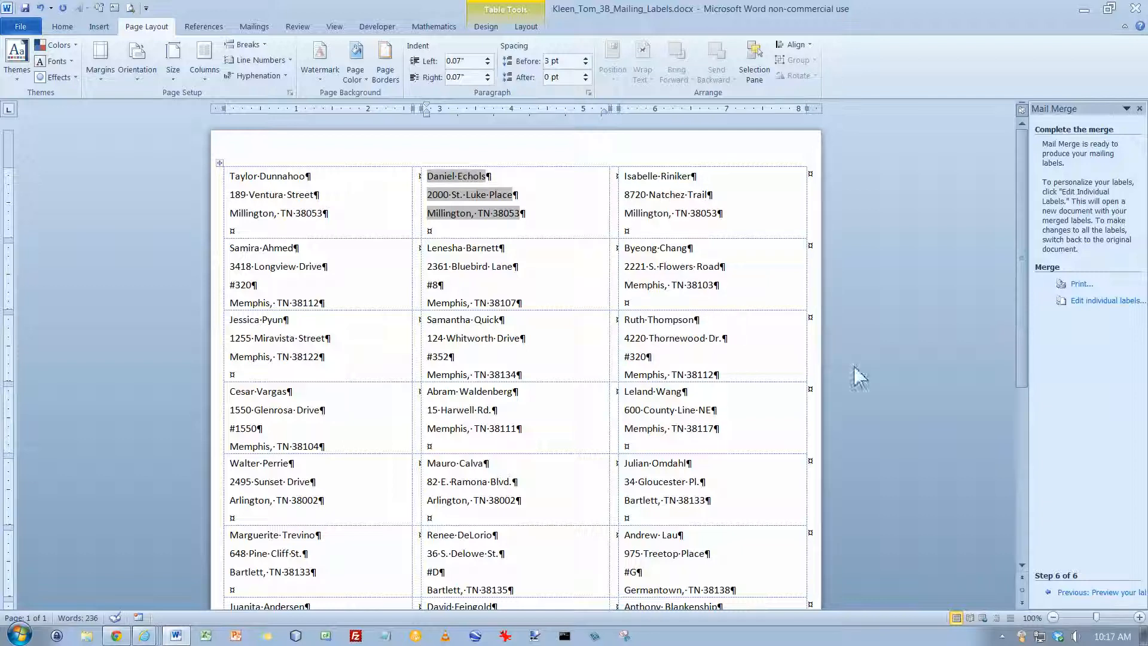
click(1082, 285)
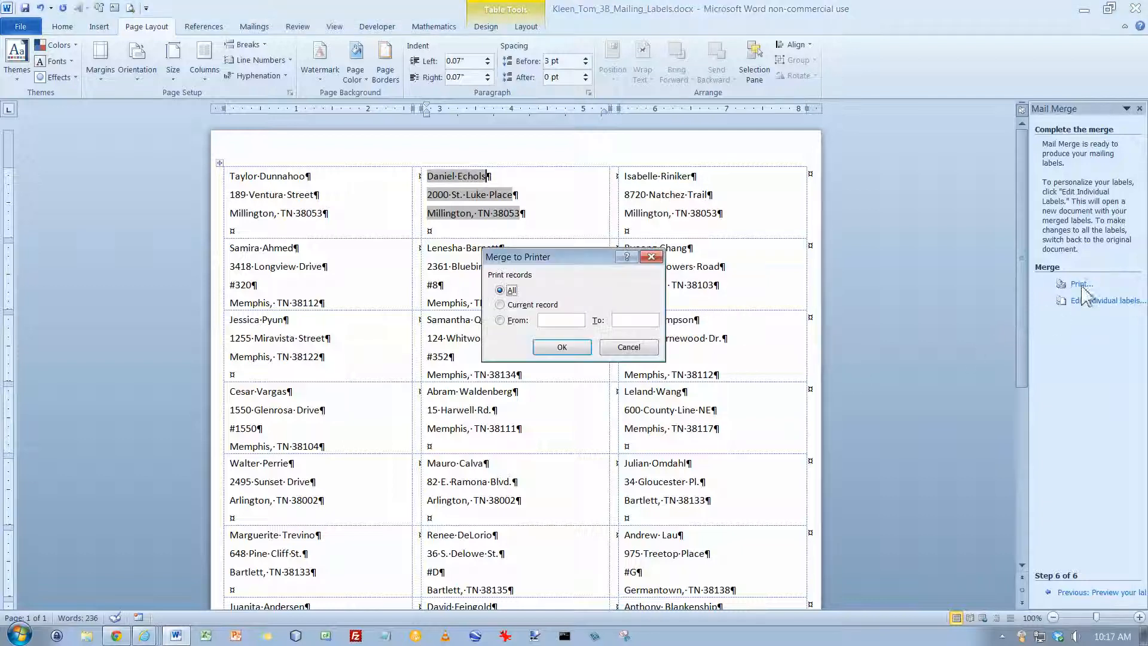
click(559, 347)
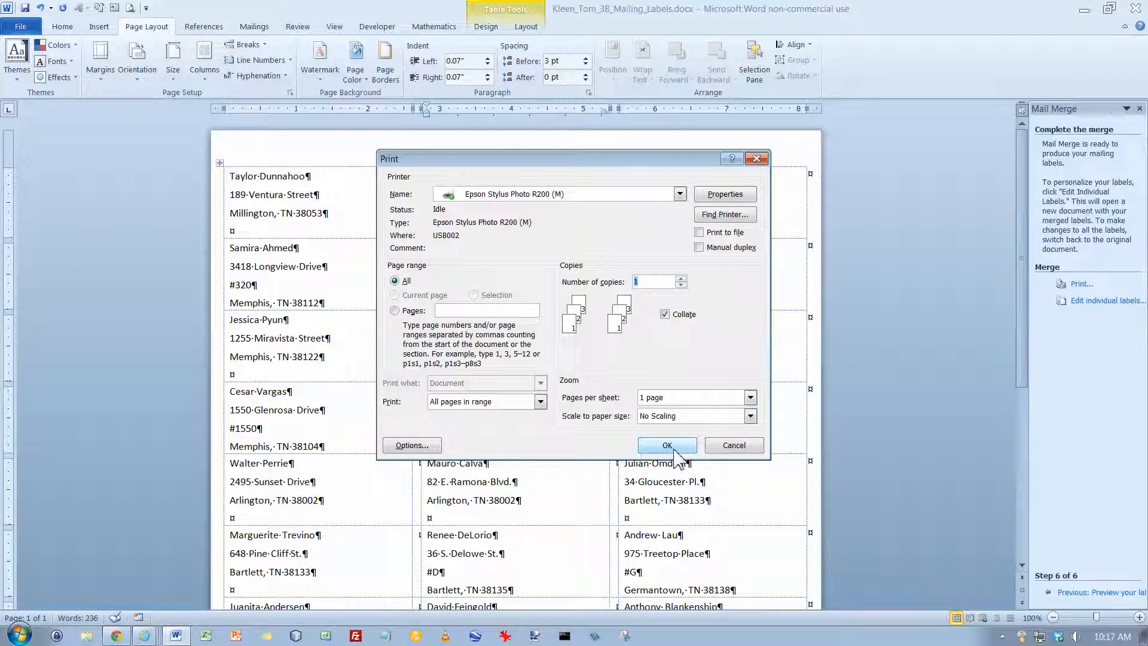
click(734, 446)
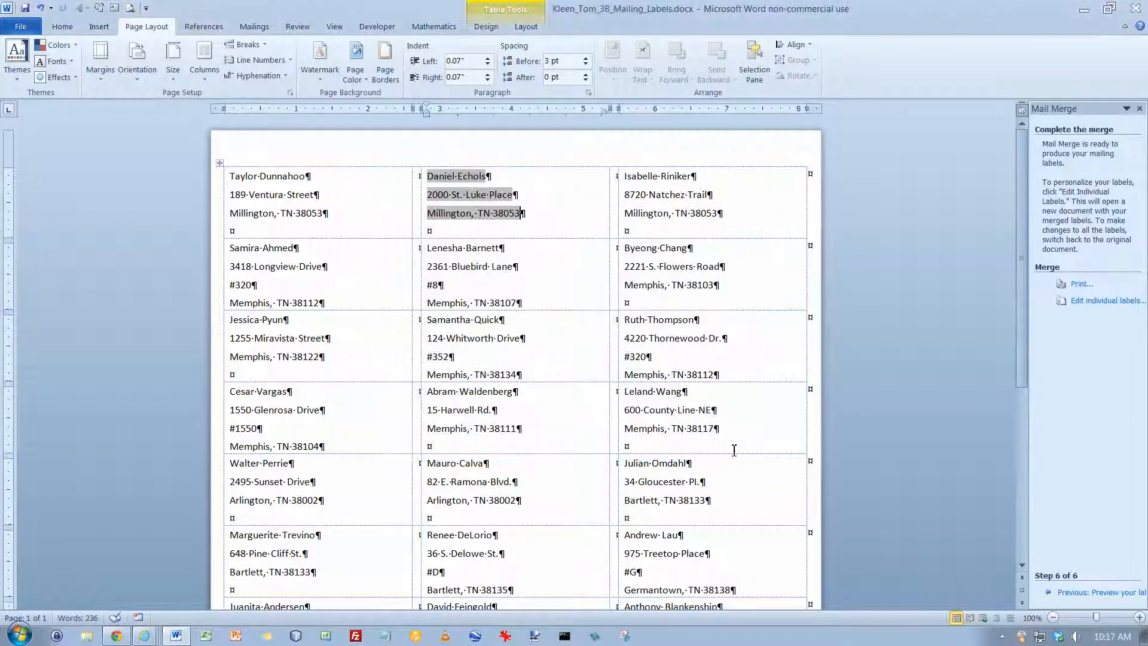